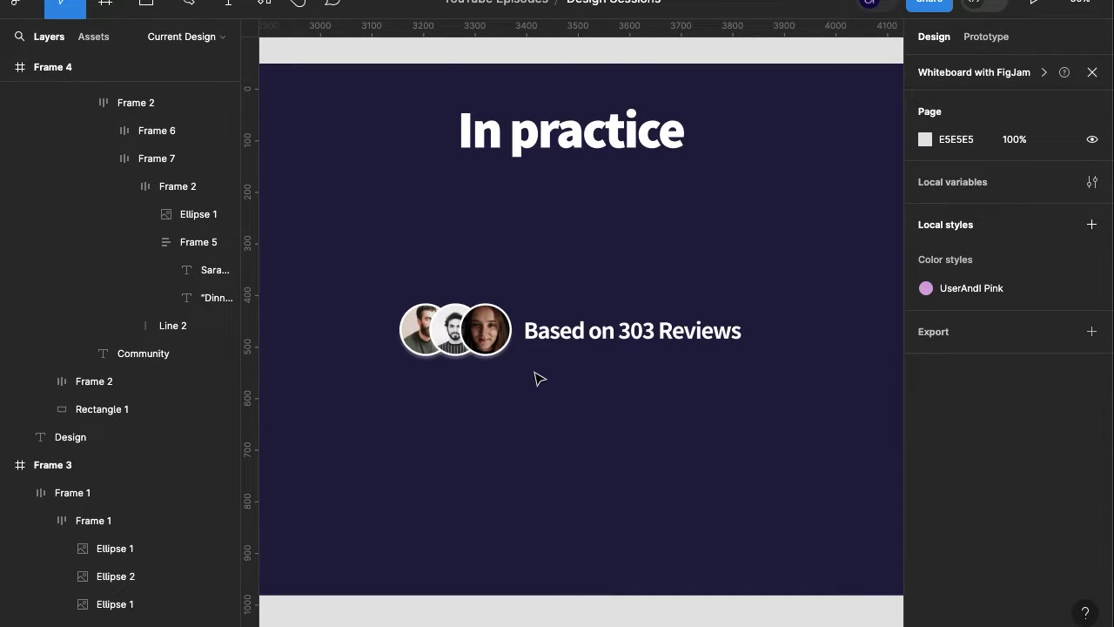
Select the avatar frame inside the reviews row and open its advanced auto layout settings.
click(578, 338)
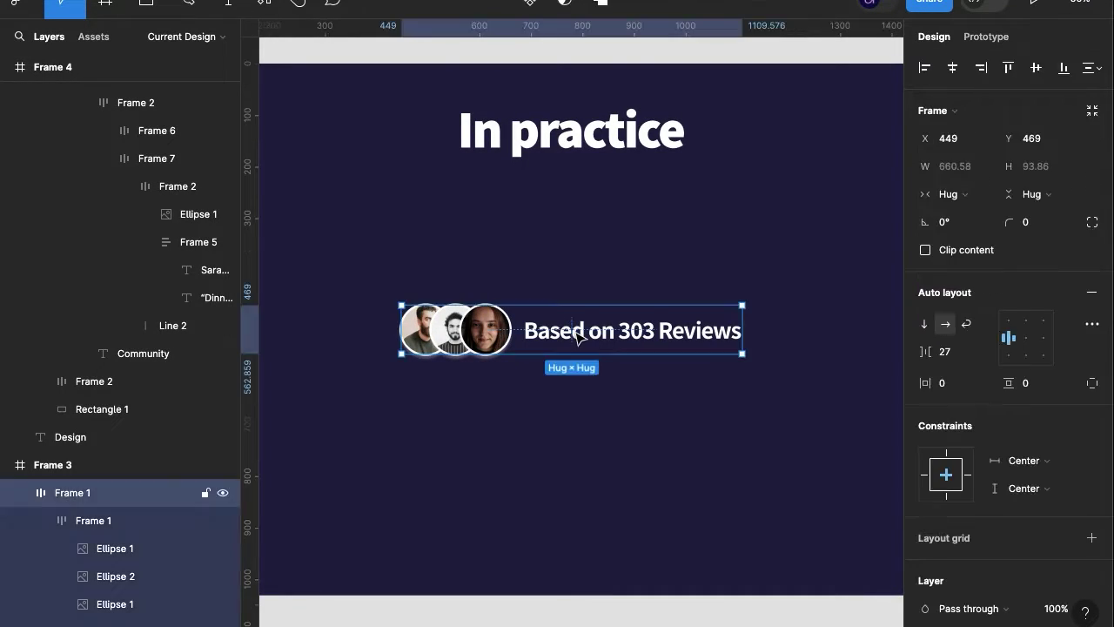
double_click(466, 323)
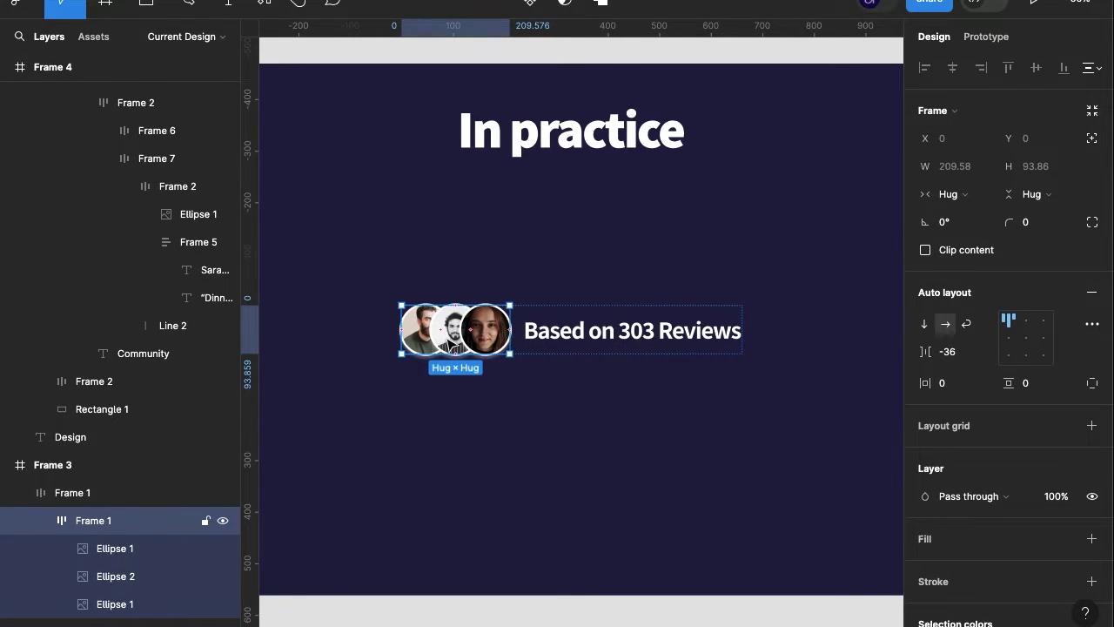
click(1094, 325)
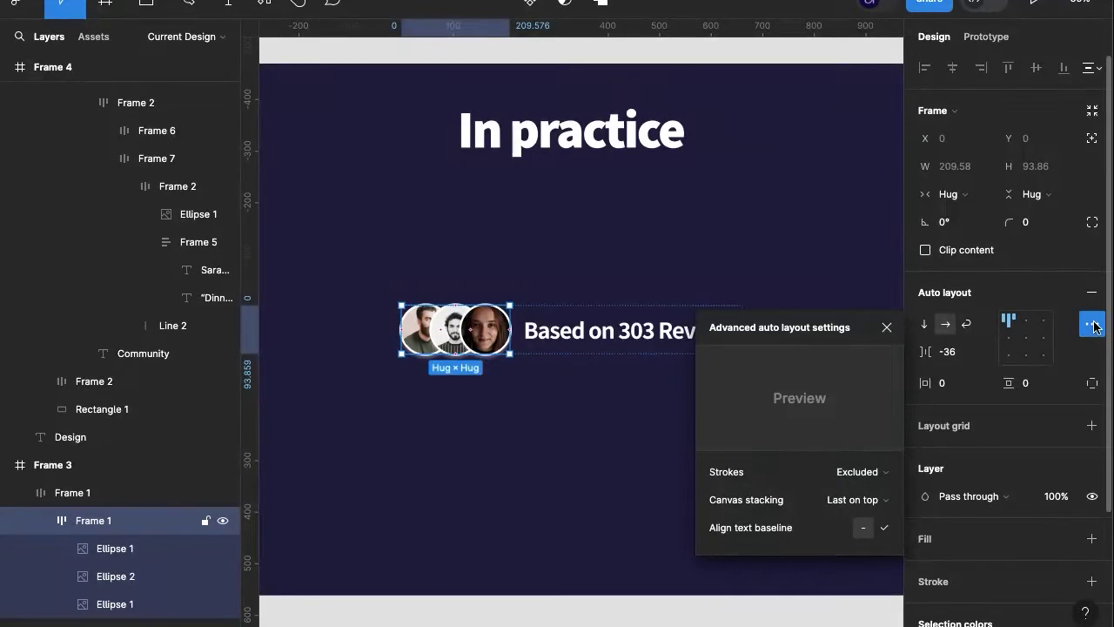
Change the avatar canvas stacking from First on top to Last on top, then reselect the avatars.
click(870, 500)
click(867, 479)
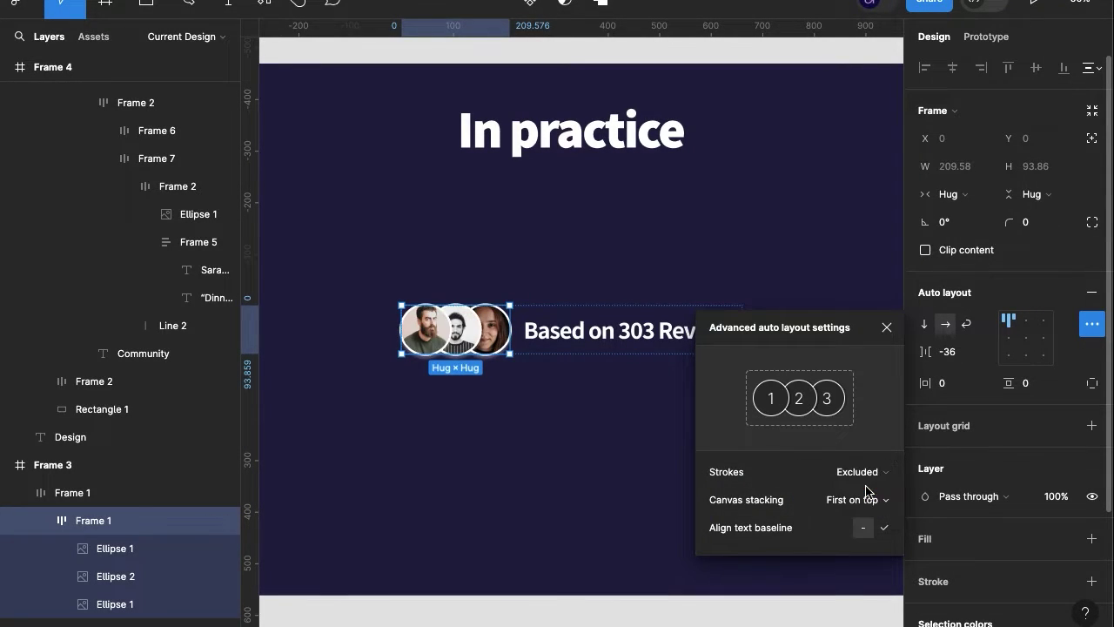
click(867, 500)
click(862, 517)
click(594, 427)
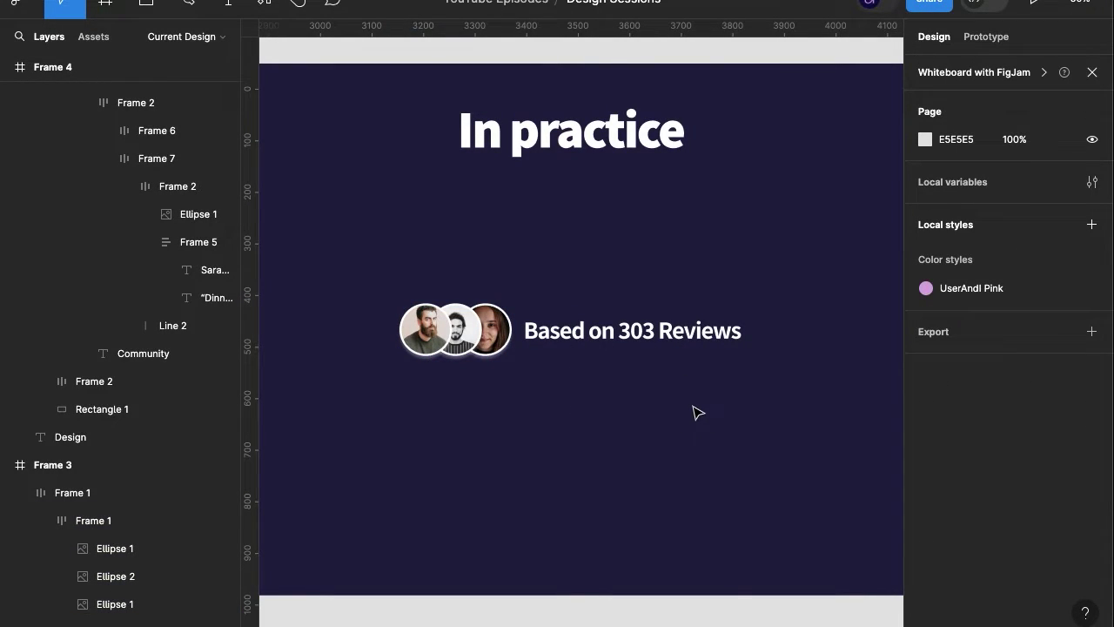
click(475, 329)
Select the avatar and review-count row, then pan across to the phone design.
click(580, 442)
click(578, 345)
click(790, 447)
scroll(741, 432, right, 20)
scroll(557, 377, left, 5)
scroll(547, 368, up, 5)
scroll(547, 371, down, 1)
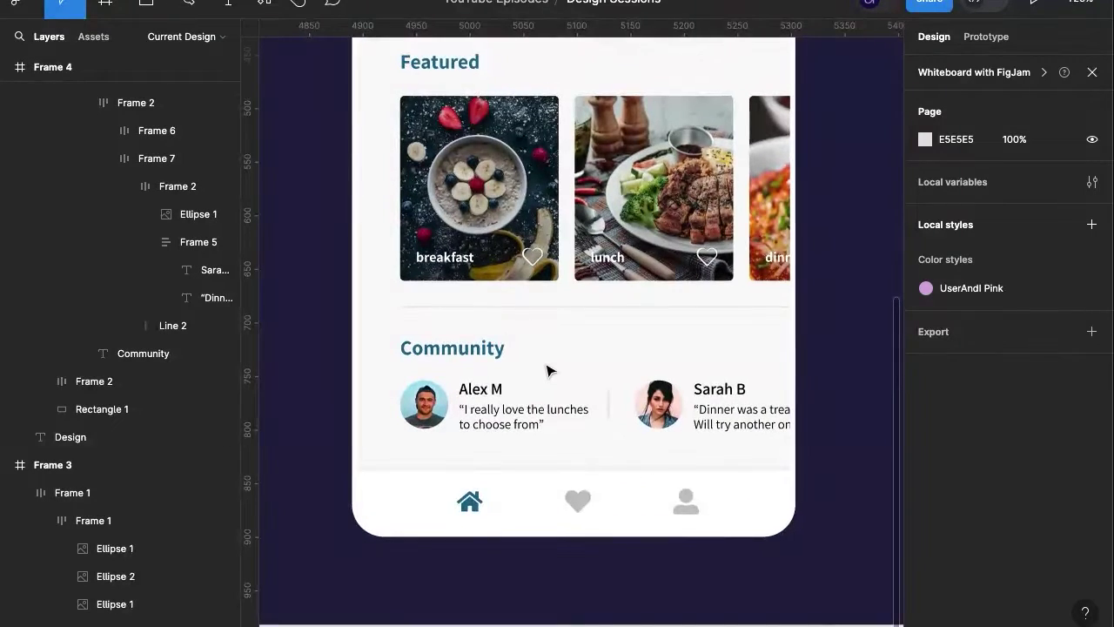
Ungroup the Community section, remove its comment cards, and select the pasted reviews row.
click(435, 352)
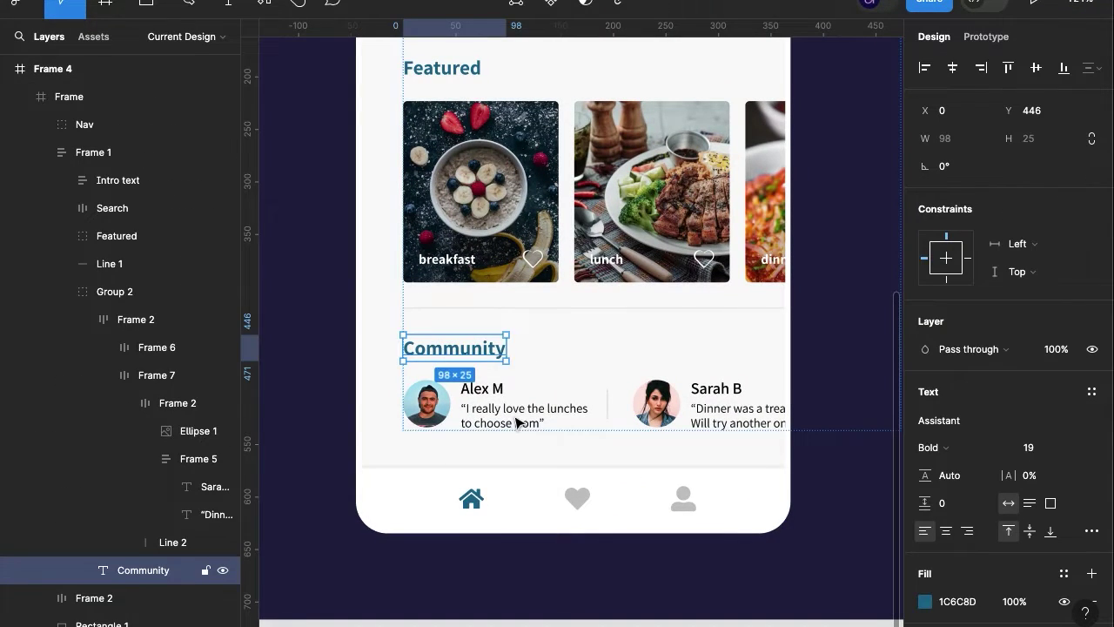
click(547, 352)
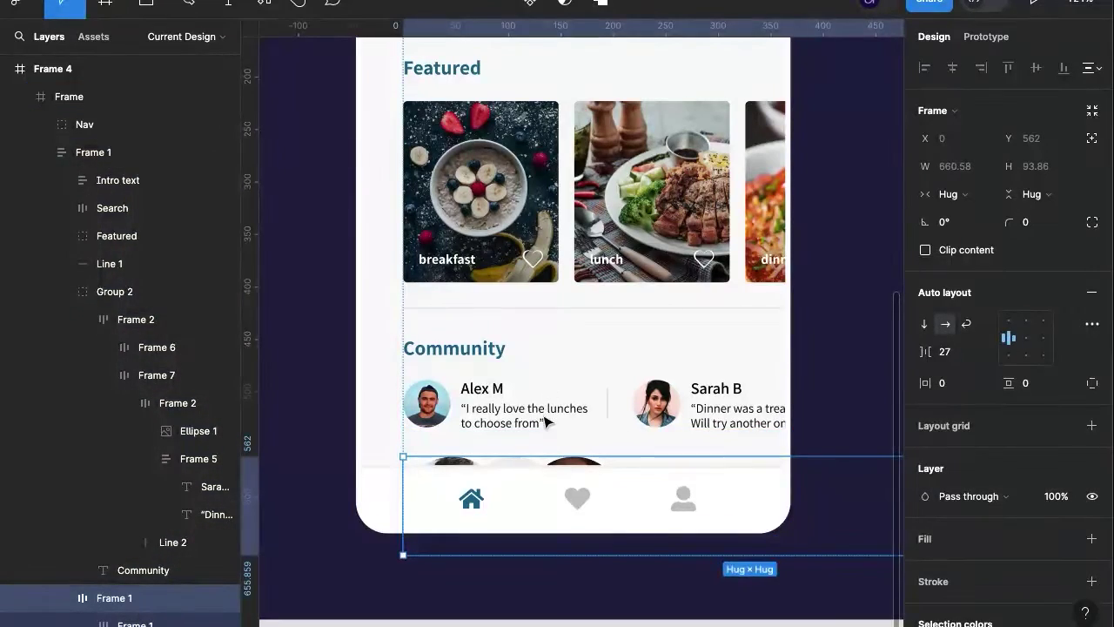
click(537, 424)
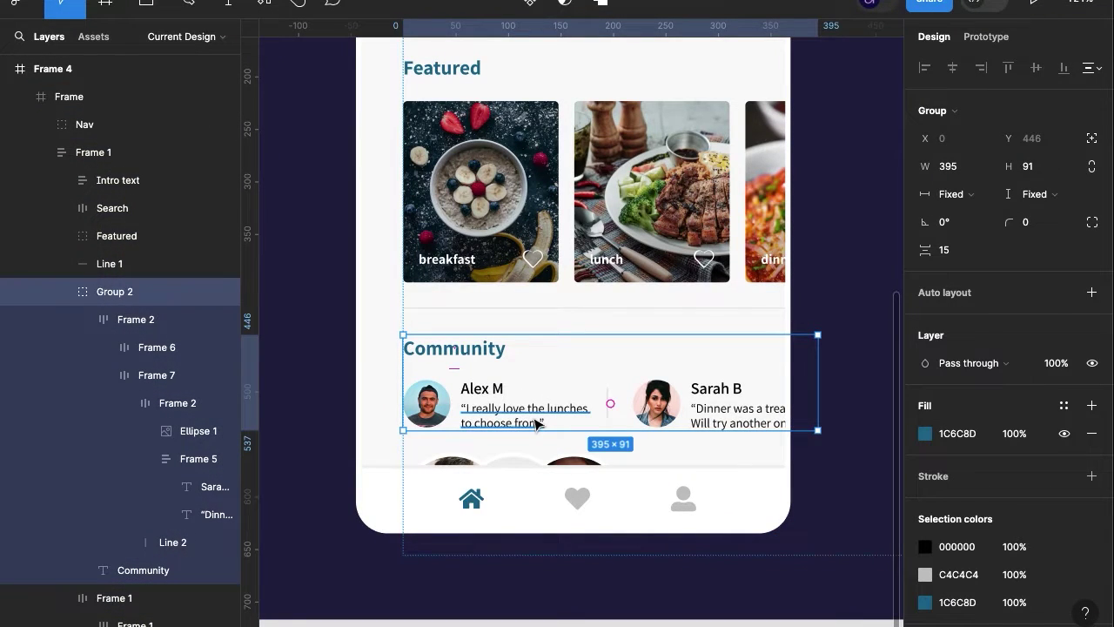
key(ctrl+shift+g)
click(537, 424)
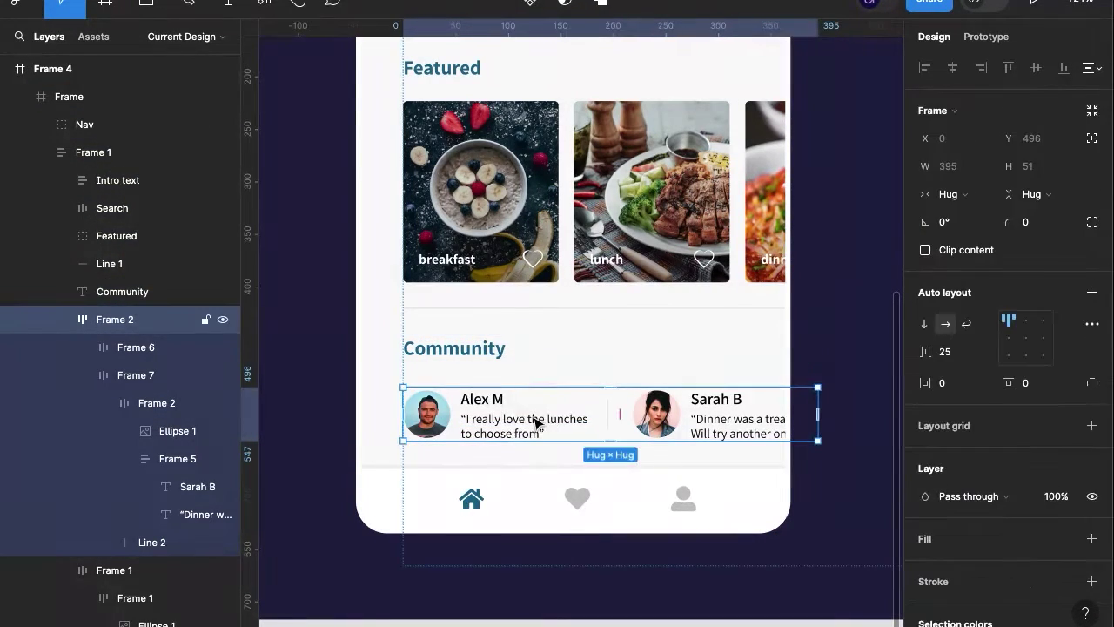
click(470, 360)
click(484, 414)
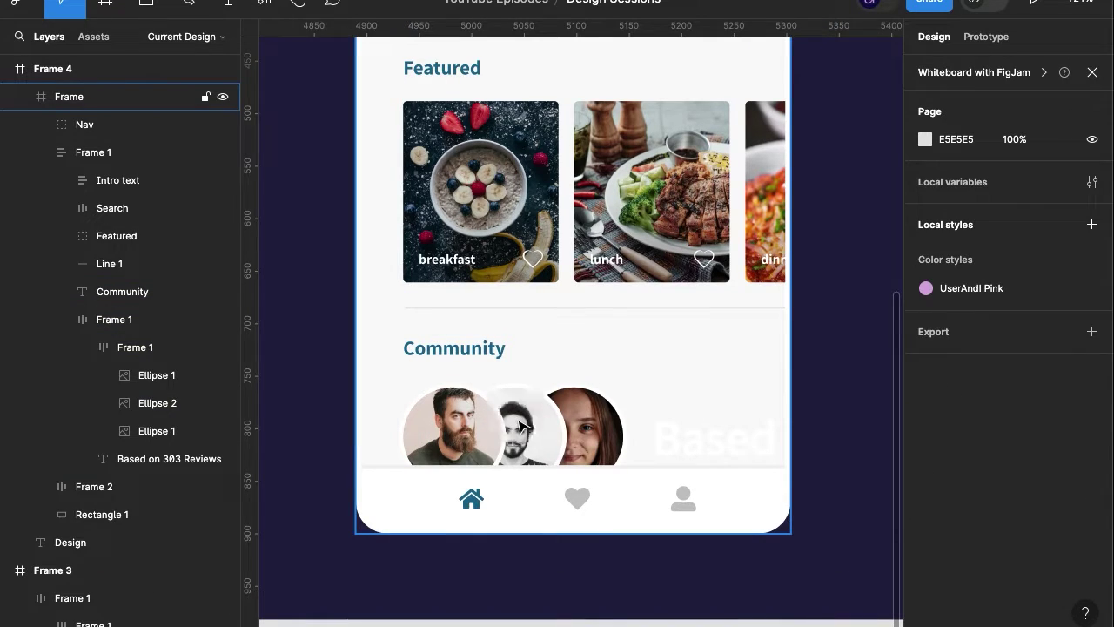
click(203, 94)
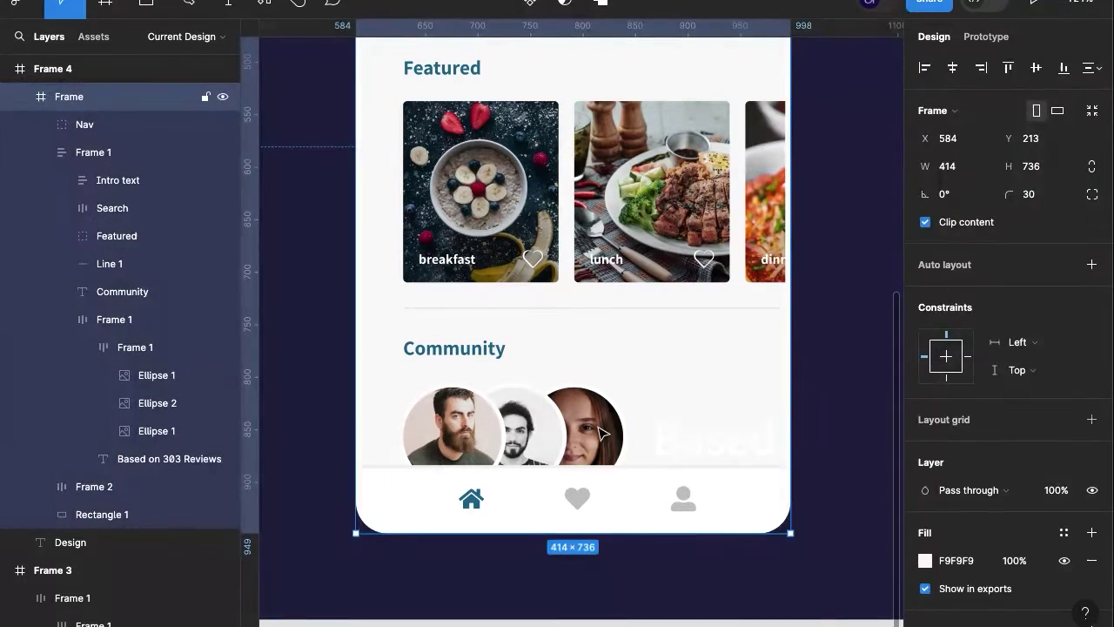
click(619, 433)
Proportionally scale the reviews row with the K tool to about 288 × 41.
click(676, 433)
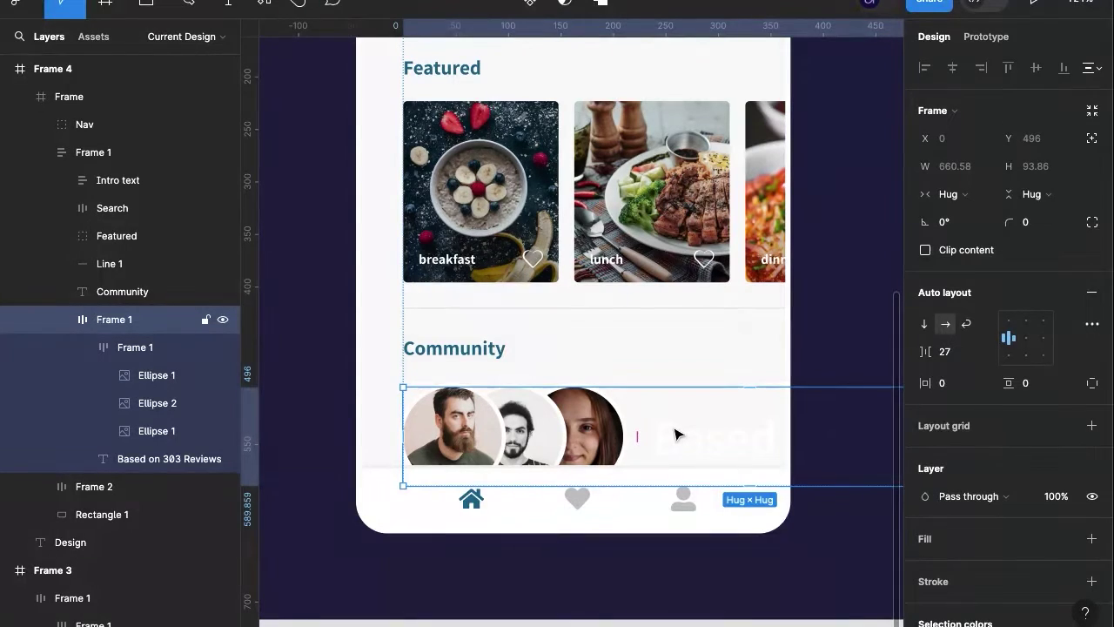
key(k)
drag(403, 487, 679, 439)
Rename the Community heading to 'Reviews'.
double_click(458, 350)
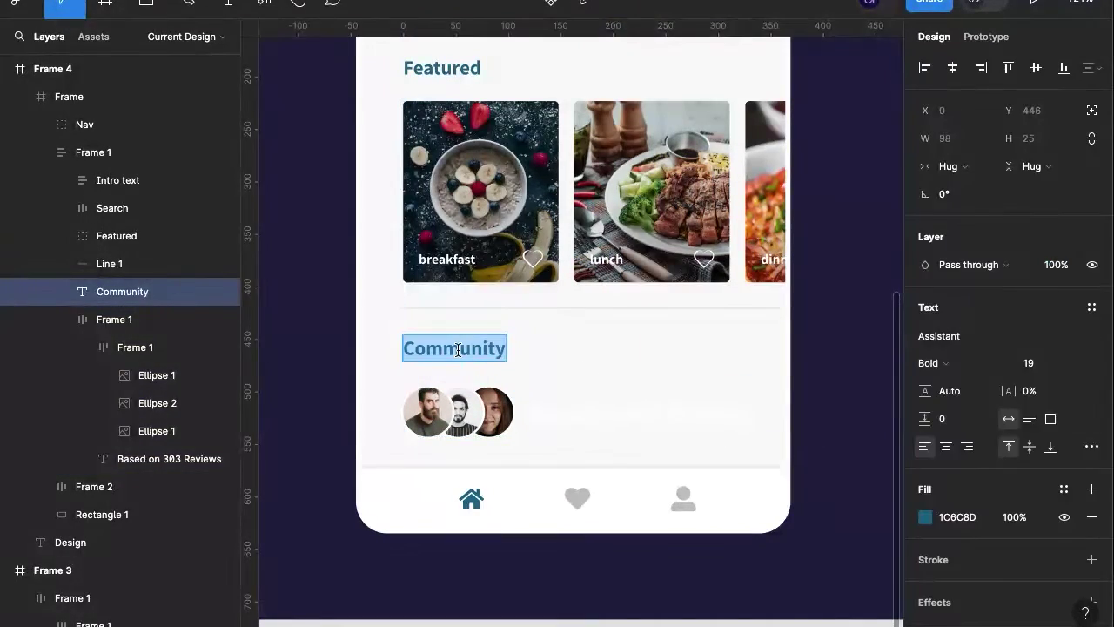
text(Reviews)
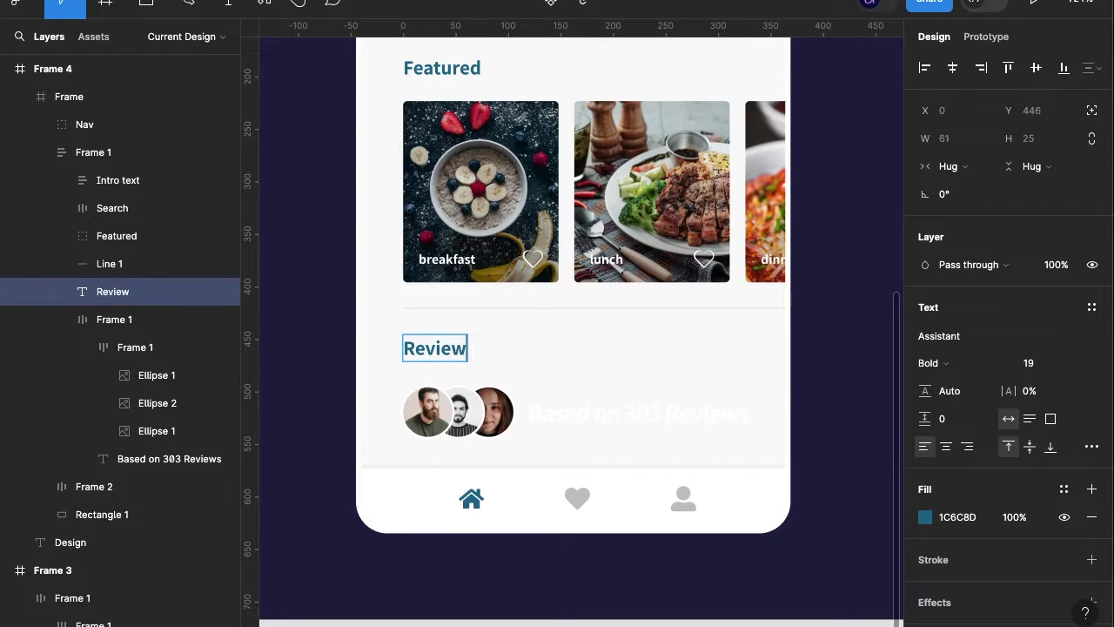
key(Escape)
Give the review-count text the heading's teal fill 1C6C8D using the eyedropper.
click(557, 415)
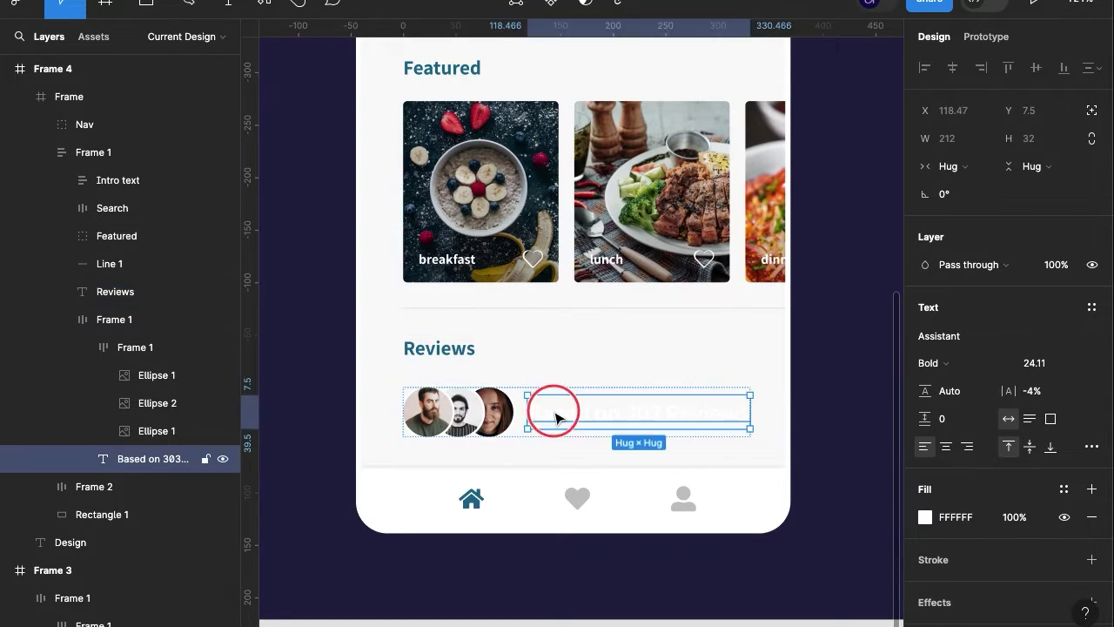
double_click(558, 414)
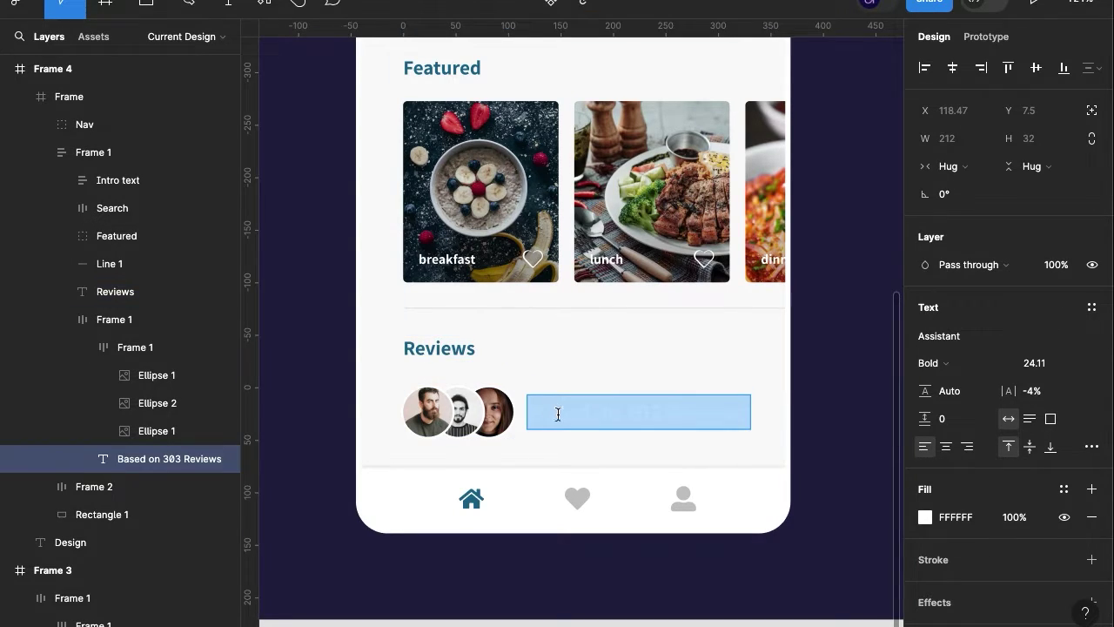
click(924, 517)
click(720, 433)
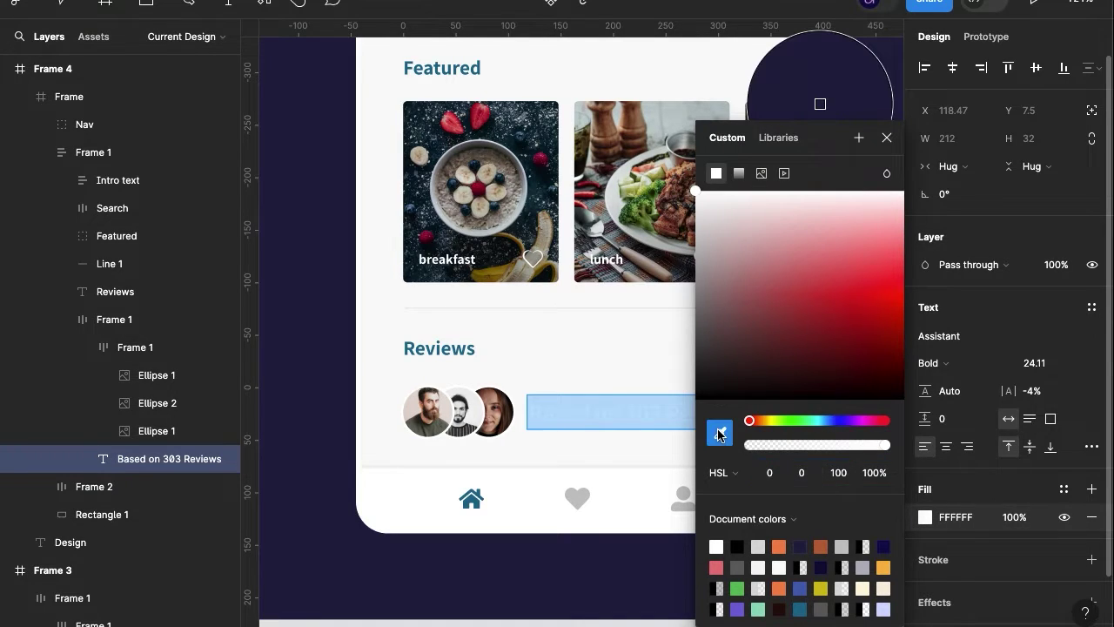
click(443, 352)
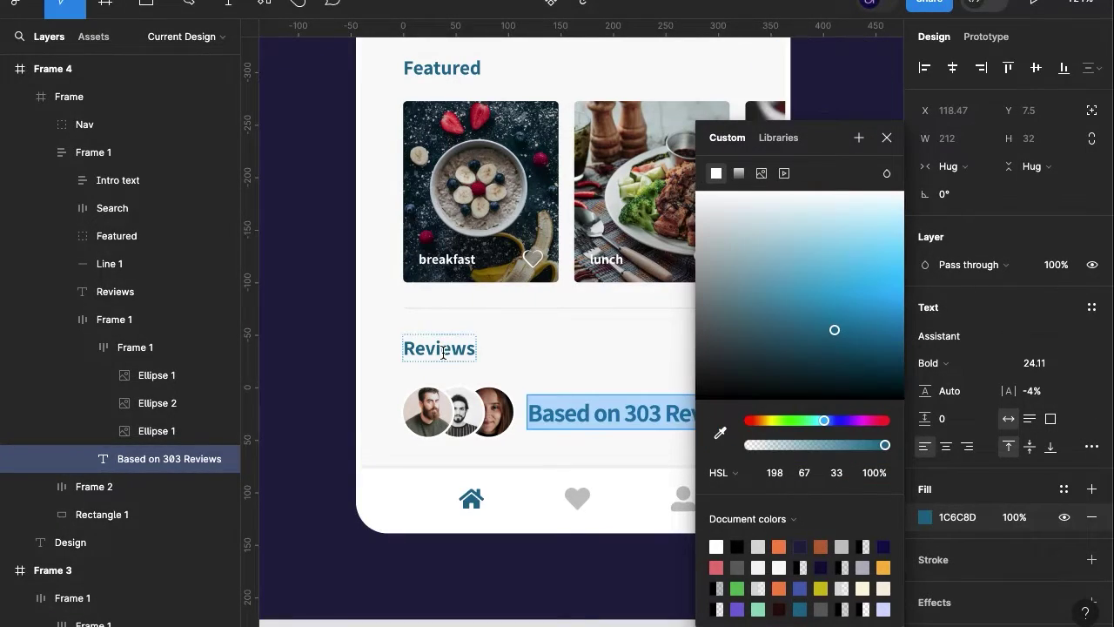
click(884, 137)
Reduce the review-count line's font size from 24.11 to 16.11.
double_click(680, 402)
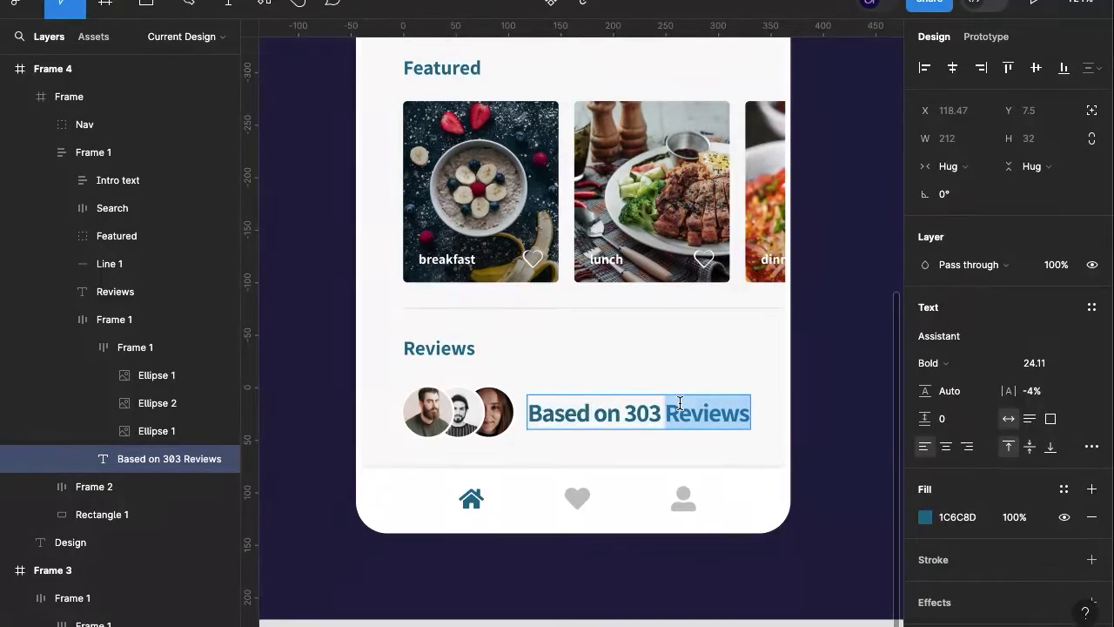
triple_click(681, 402)
click(1045, 361)
key(Down)
key(Down)
key(Down)
key(Down)
key(Down)
key(Down)
key(Down)
key(Down)
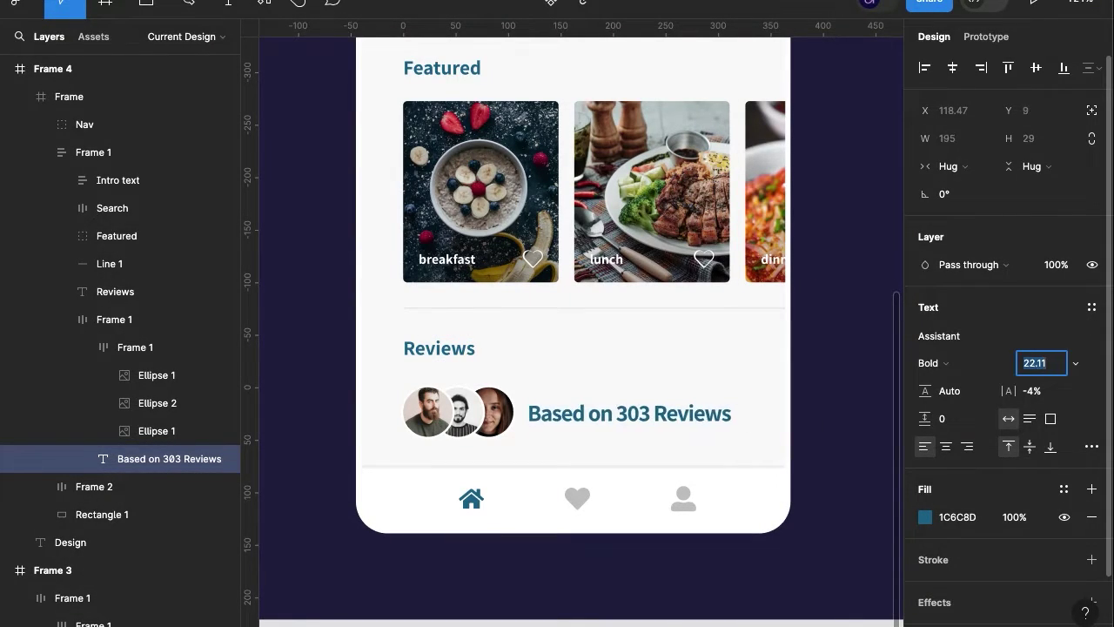
key(Down)
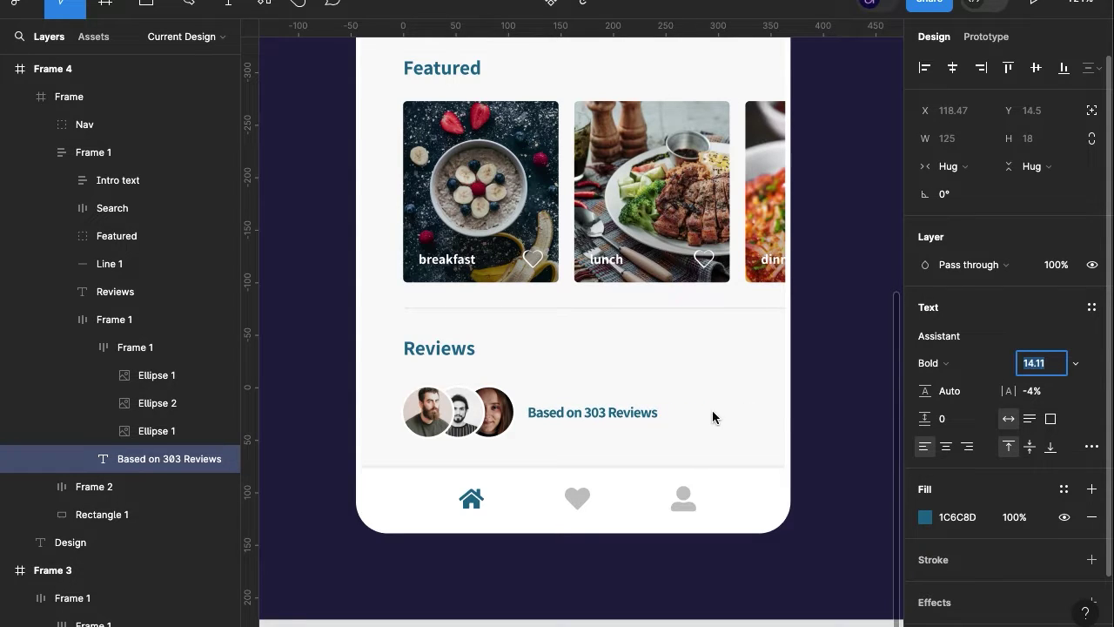
key(Up)
Change the review-count text to 'See what 300 others say'.
triple_click(593, 414)
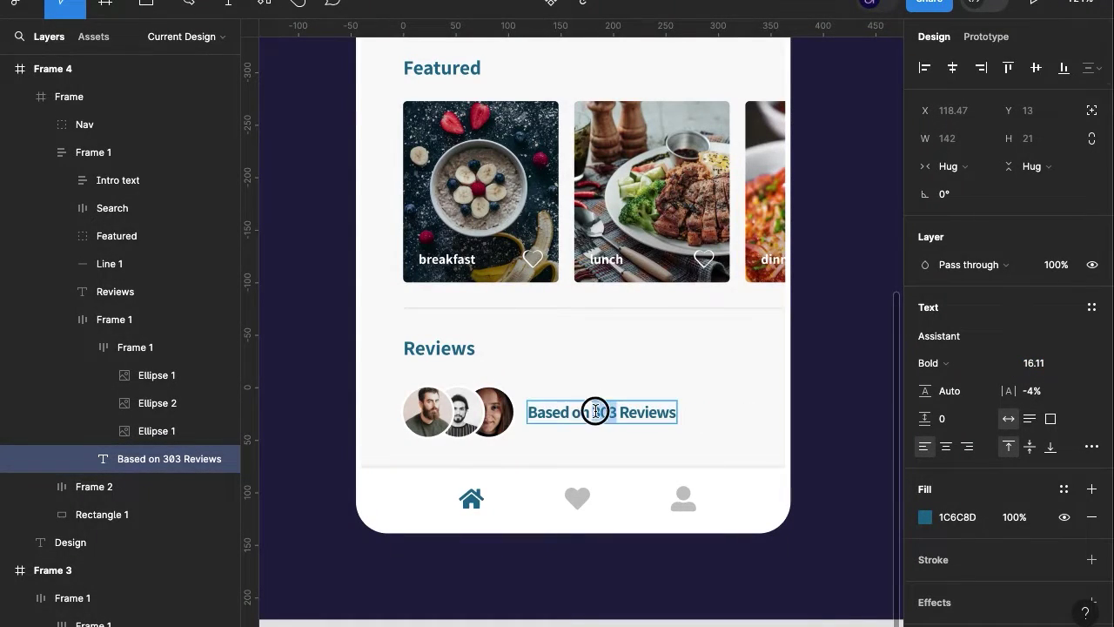
text(See wh)
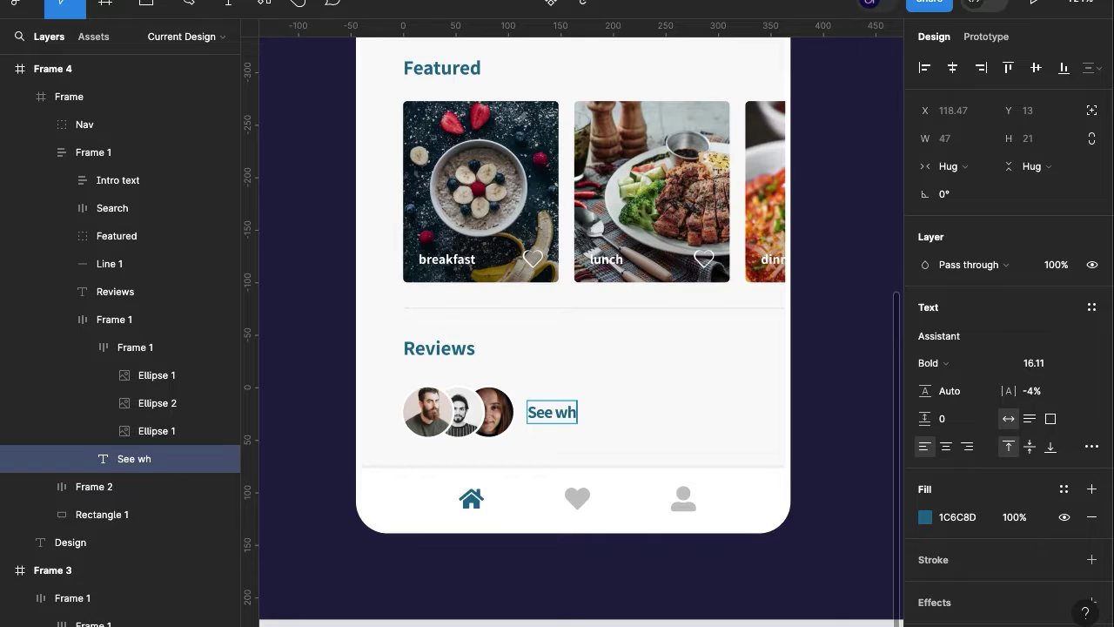
text(at 3003)
key(BackSpace)
text(others say)
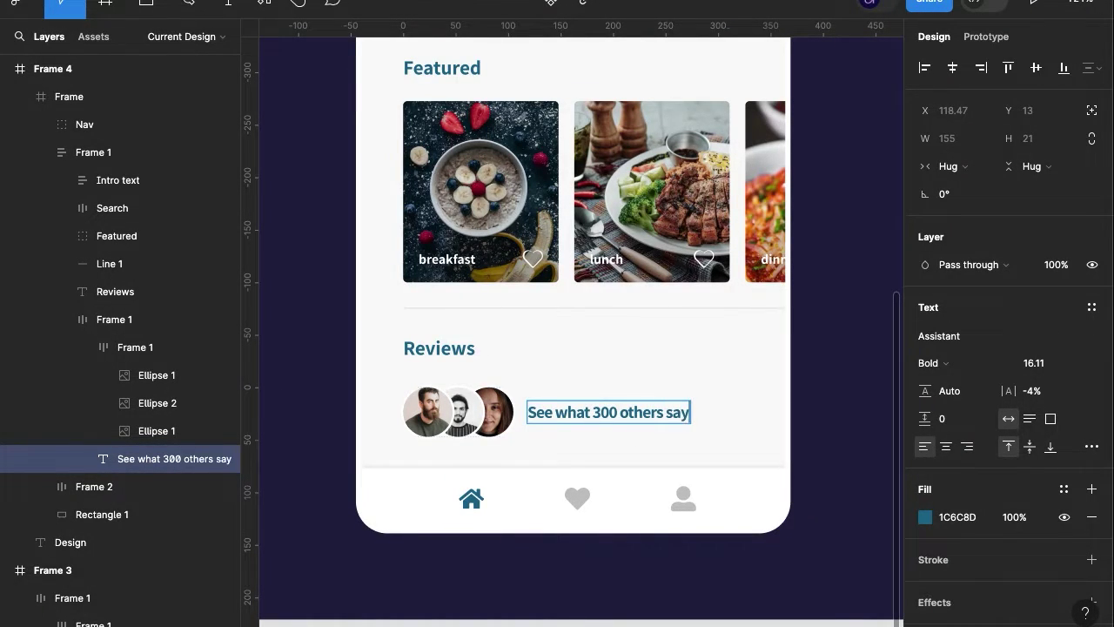
key(Escape)
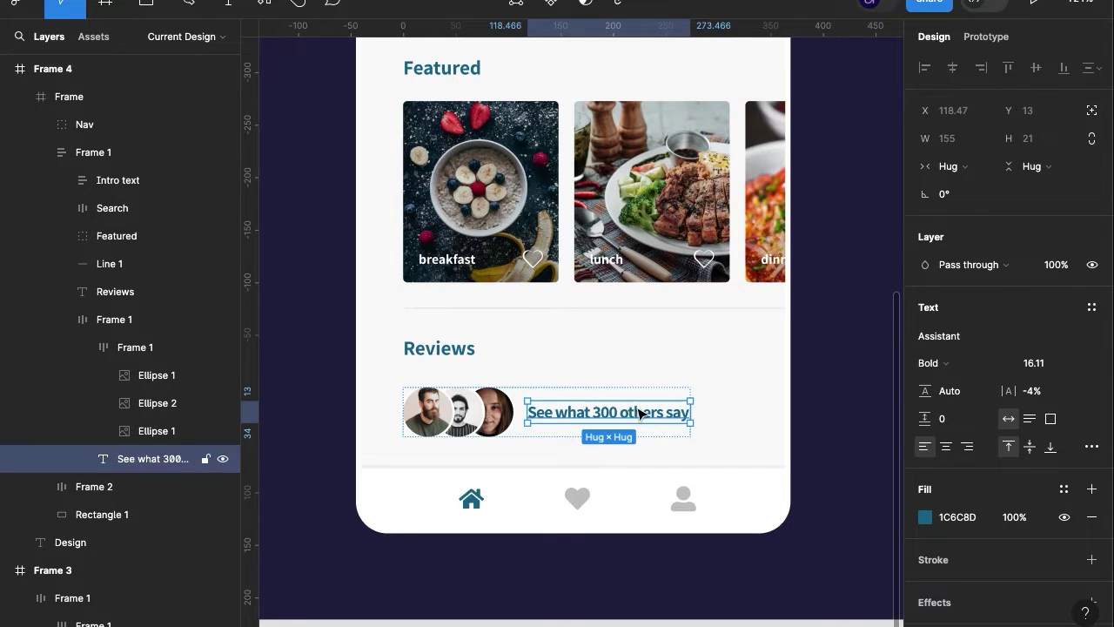
Duplicate the caption and change the copy to 'read more'.
key(ctrl+d)
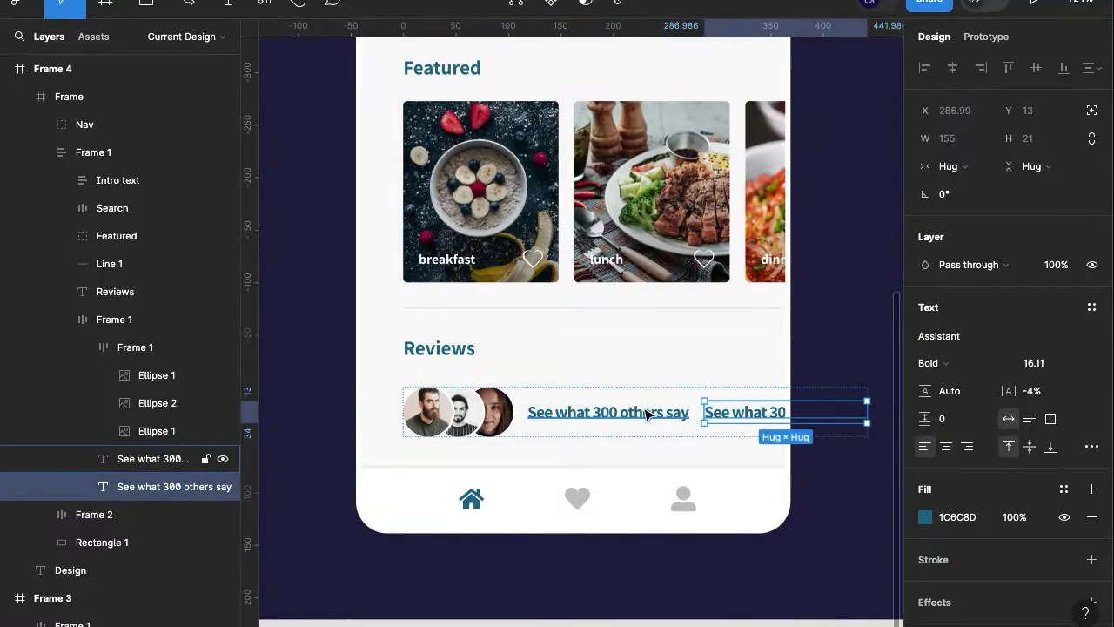
double_click(768, 415)
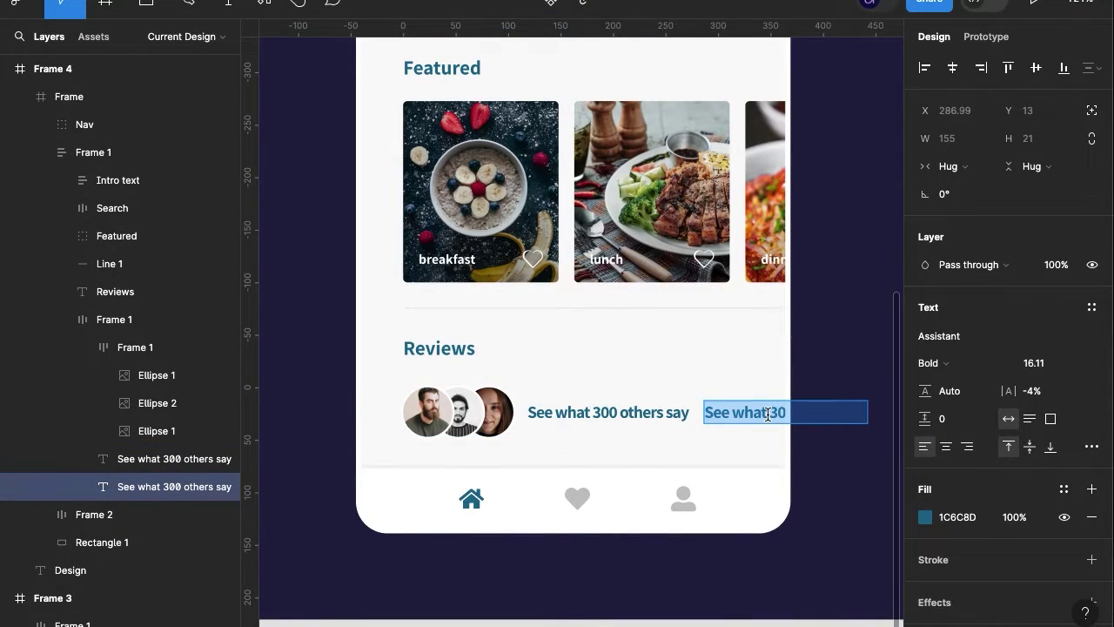
text(read)
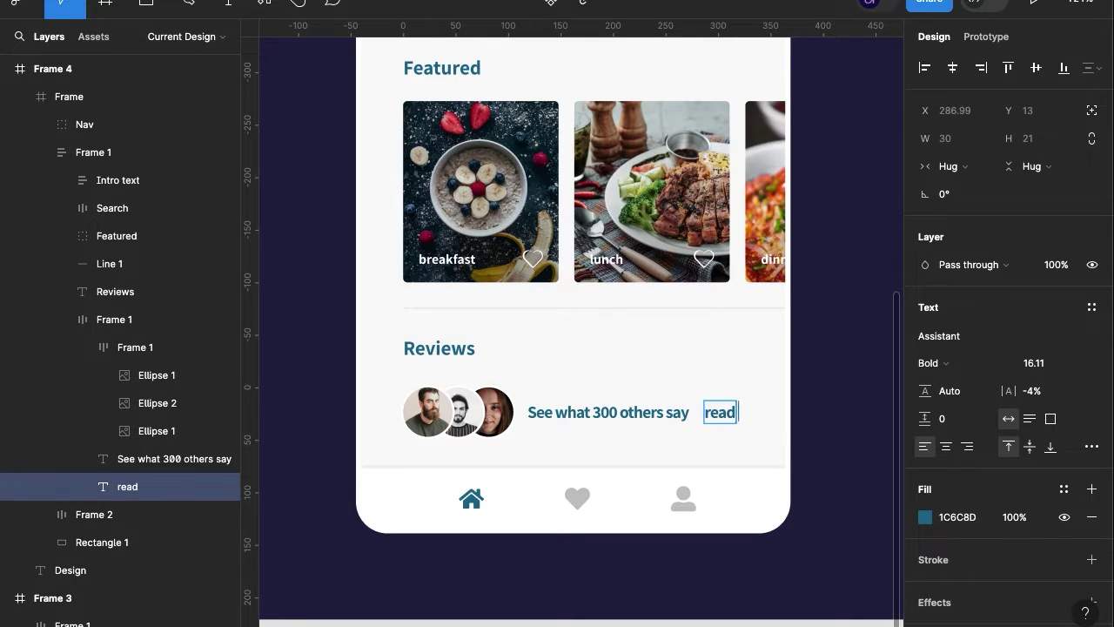
text( more >)
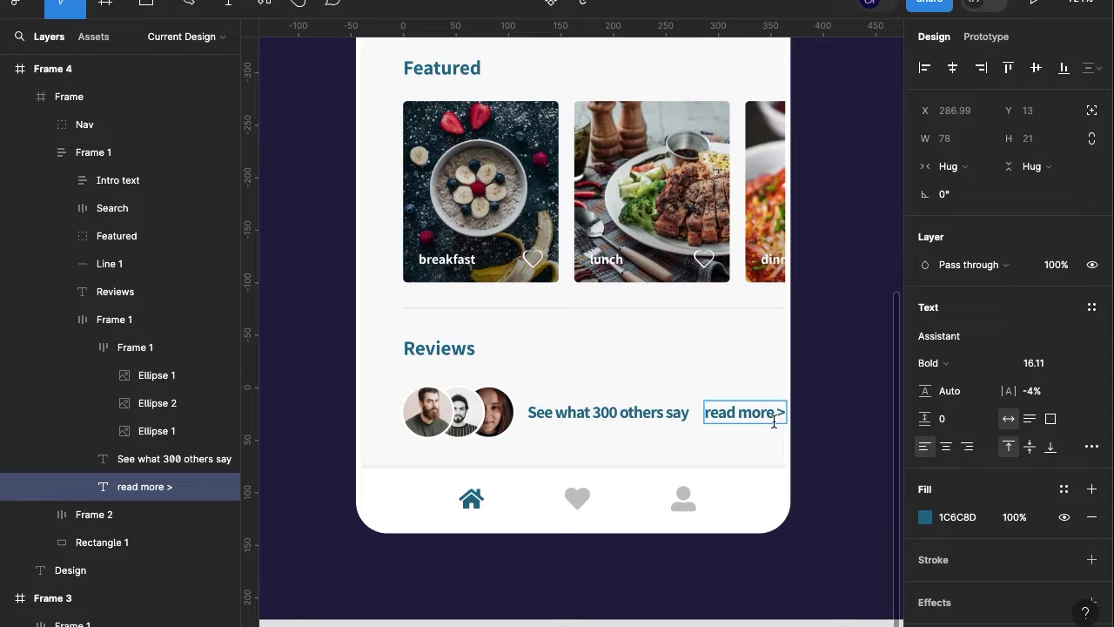
key(BackSpace)
key(BackSpace)
key(Escape)
Set both the caption and 'read more' to font size 13.
click(617, 416)
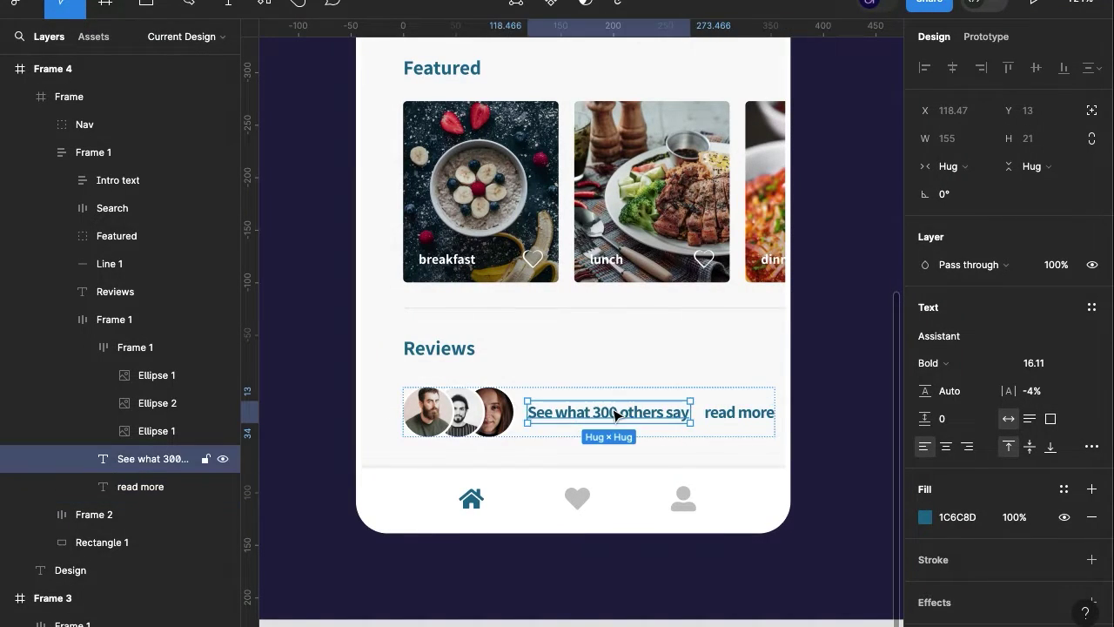
shift+click(752, 420)
click(1048, 407)
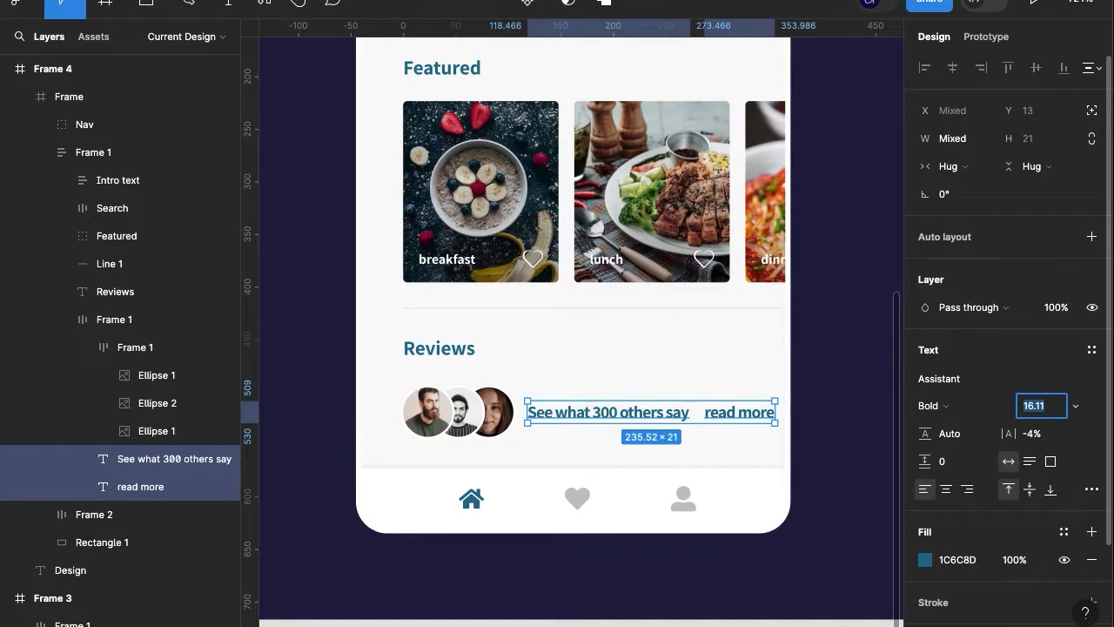
text(13)
key(Return)
Widen the reviews row frame to 348.
click(463, 416)
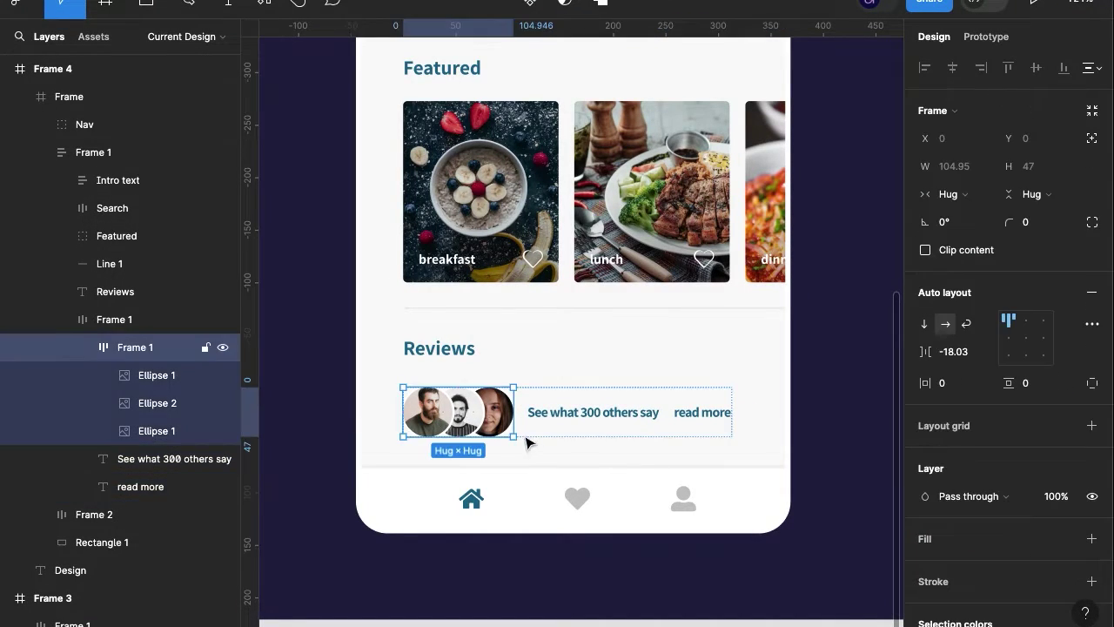
key(shift+Return)
drag(738, 397, 769, 404)
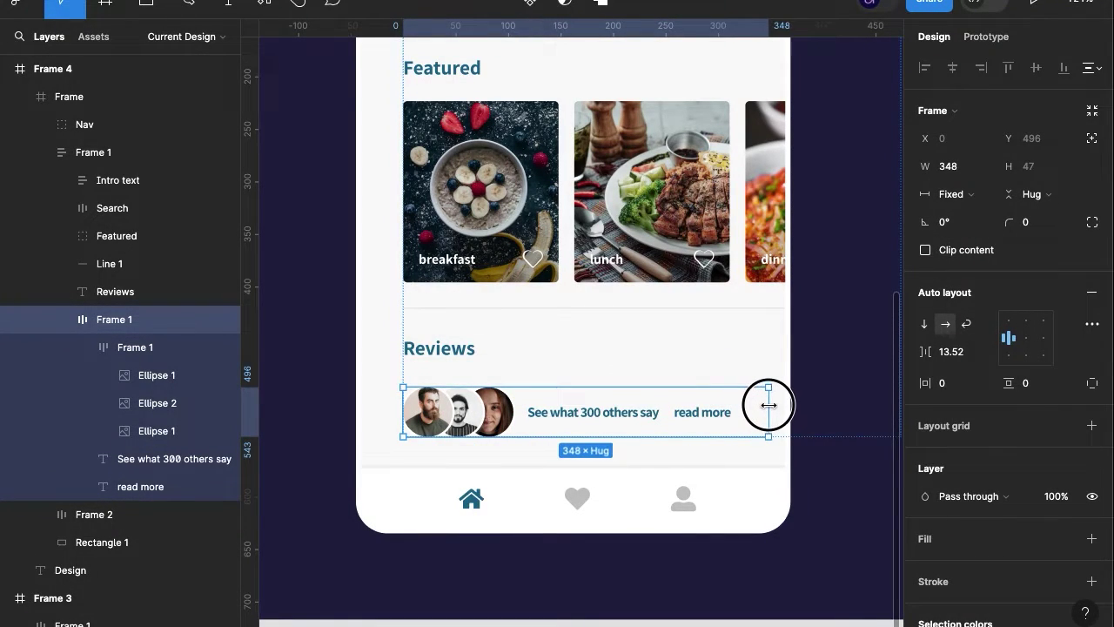
click(609, 418)
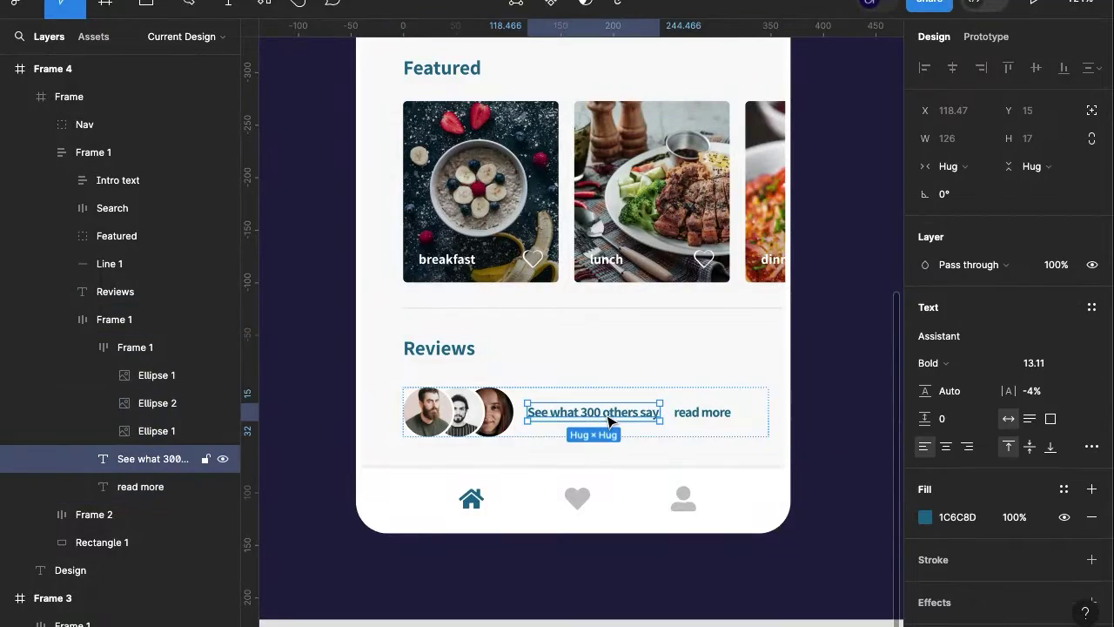
key(shift+Return)
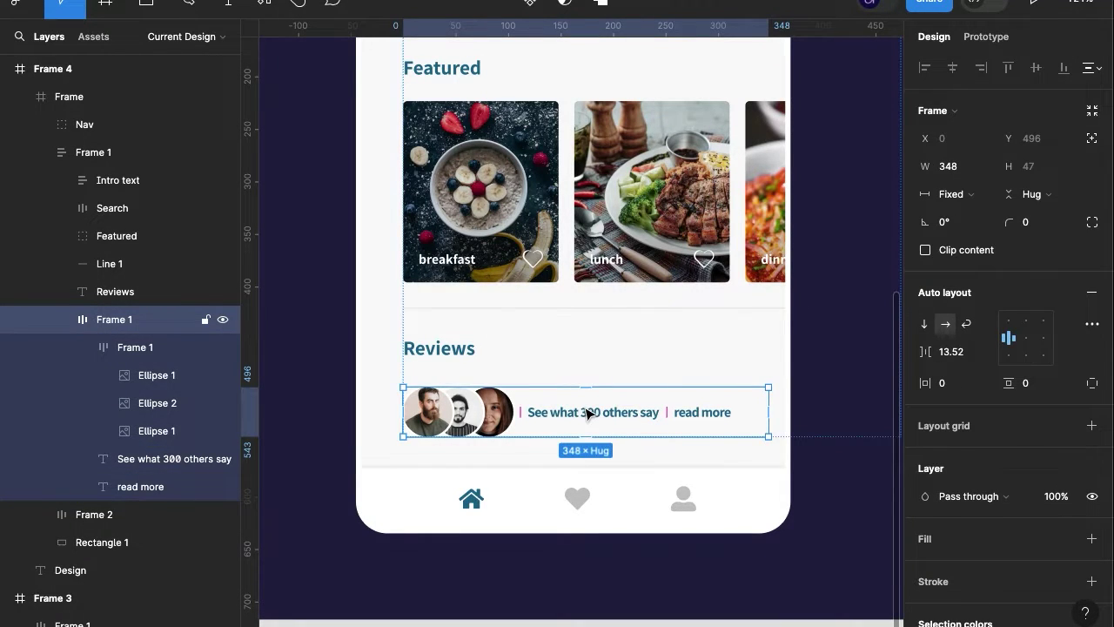
Group the avatars with the caption and set the row spacing to Auto.
click(589, 413)
shift+click(488, 406)
key(ctrl+g)
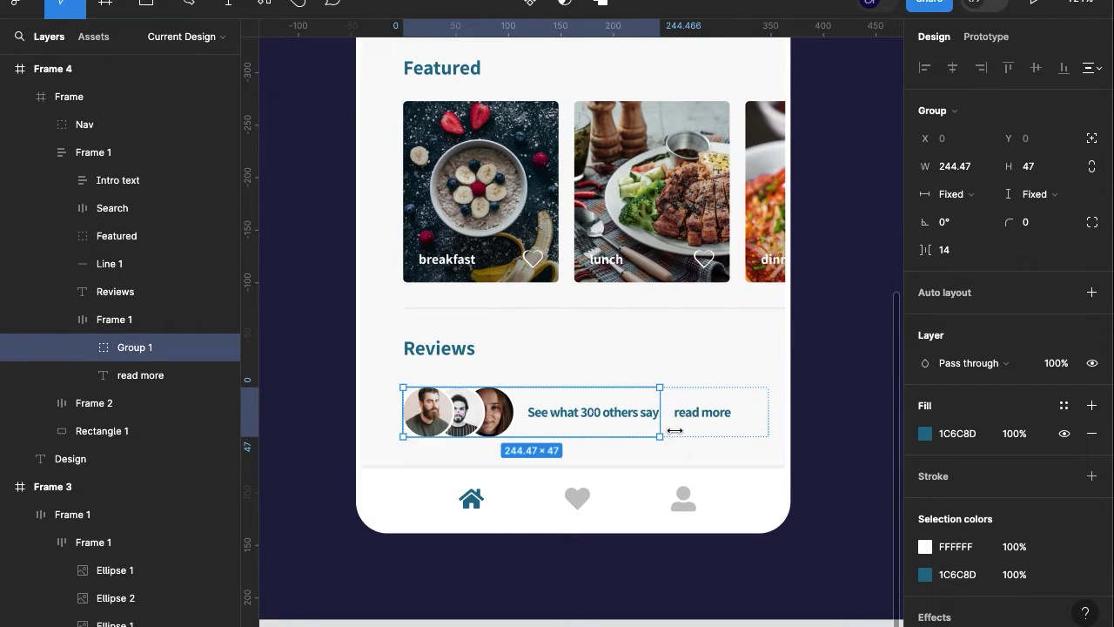
key(shift+Return)
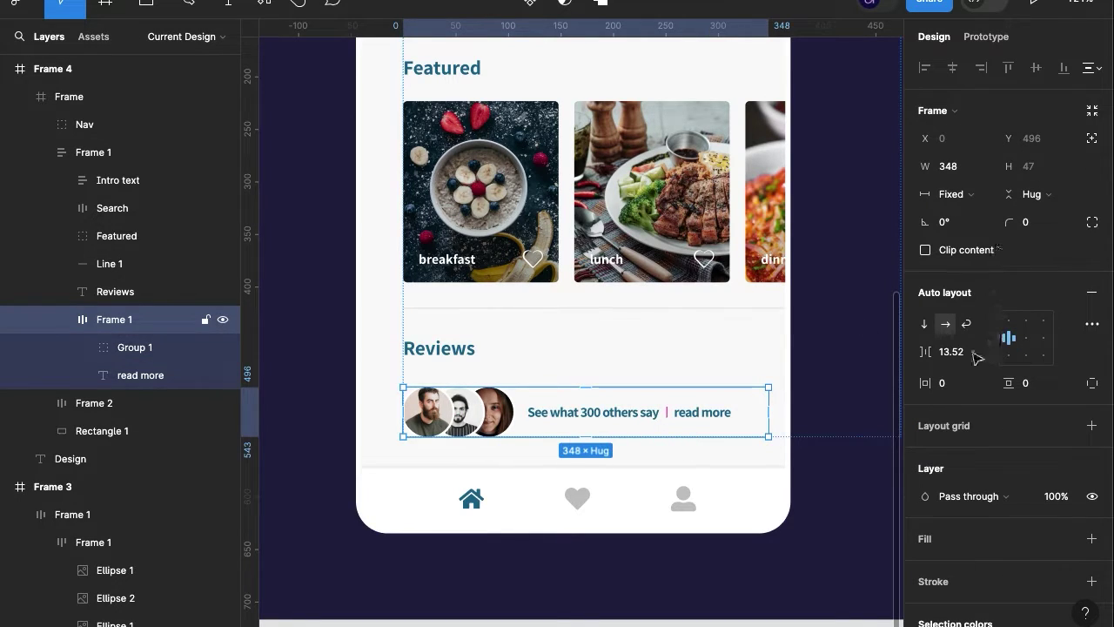
double_click(1007, 342)
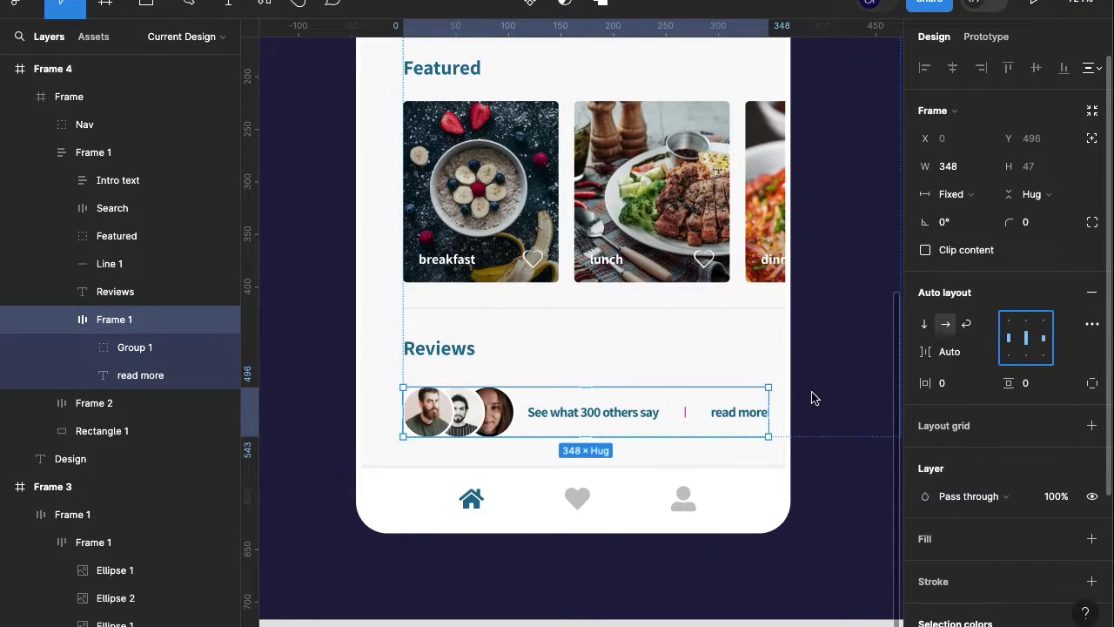
click(729, 420)
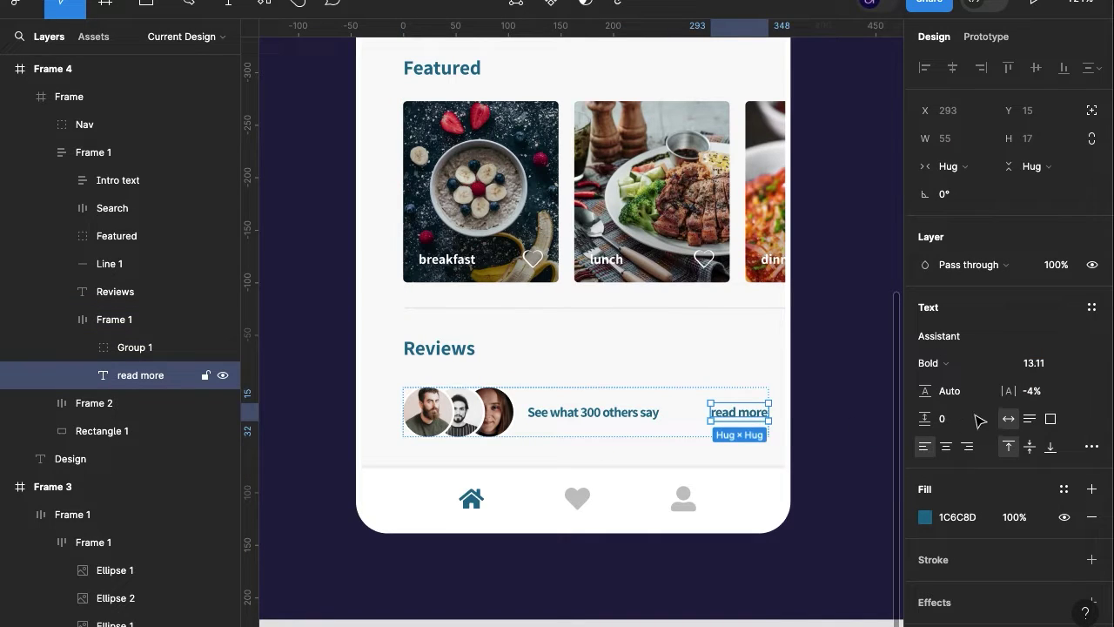
click(1092, 447)
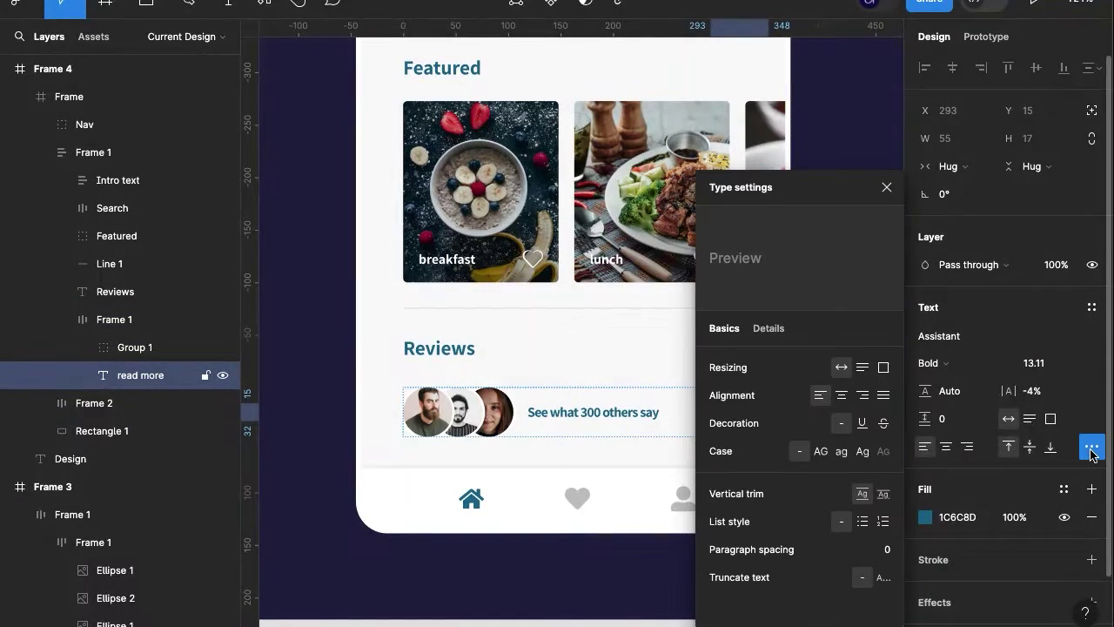
Underline the 'read more' text.
click(862, 424)
click(896, 188)
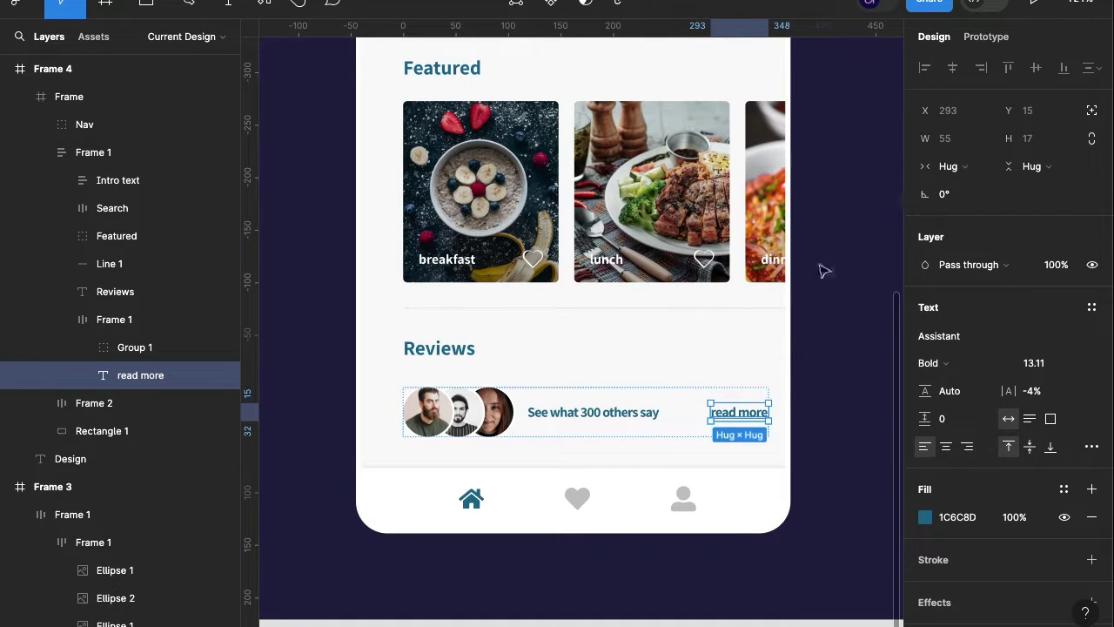
click(641, 415)
click(676, 429)
Make the avatars-and-caption group an auto layout with a 9 gap, aligned left.
click(601, 416)
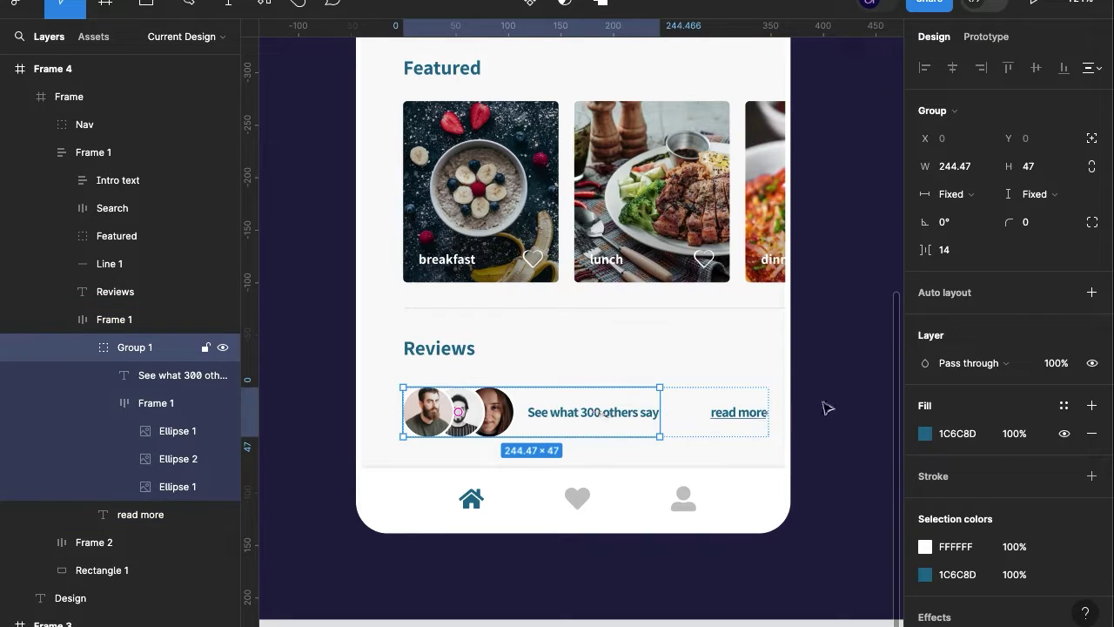
click(944, 250)
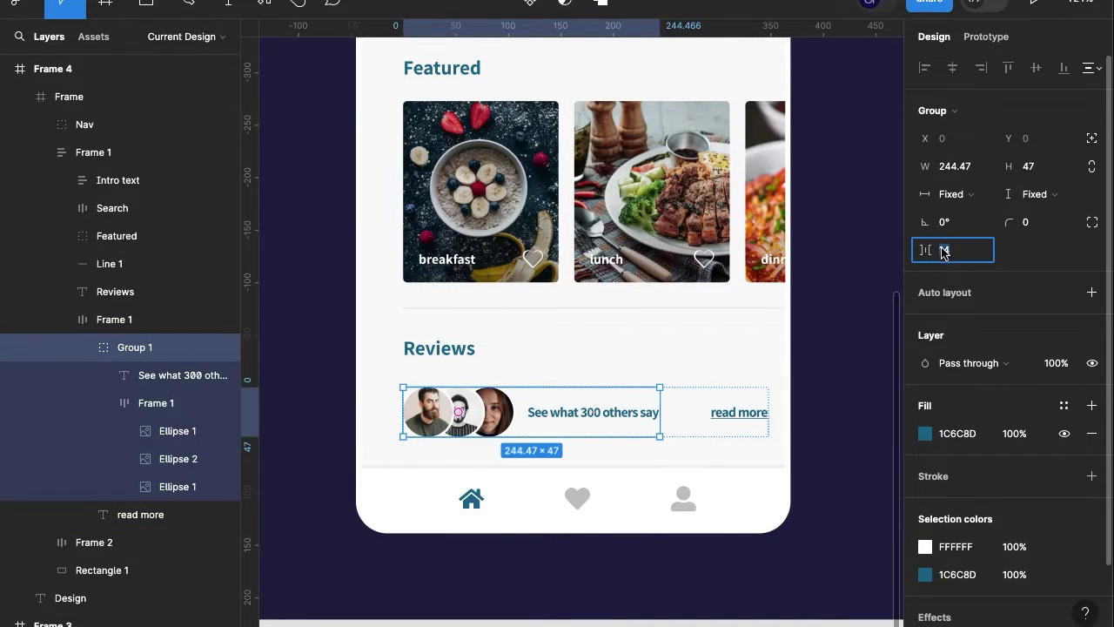
click(960, 297)
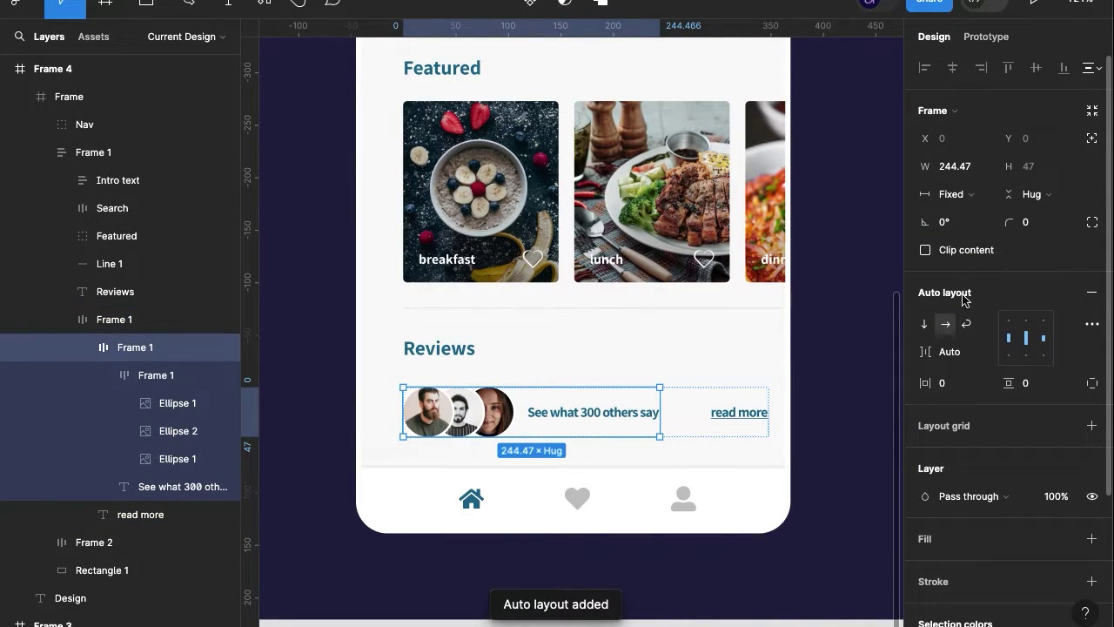
click(1024, 340)
click(955, 344)
key(Down)
key(Down)
key(Down)
key(Down)
key(Down)
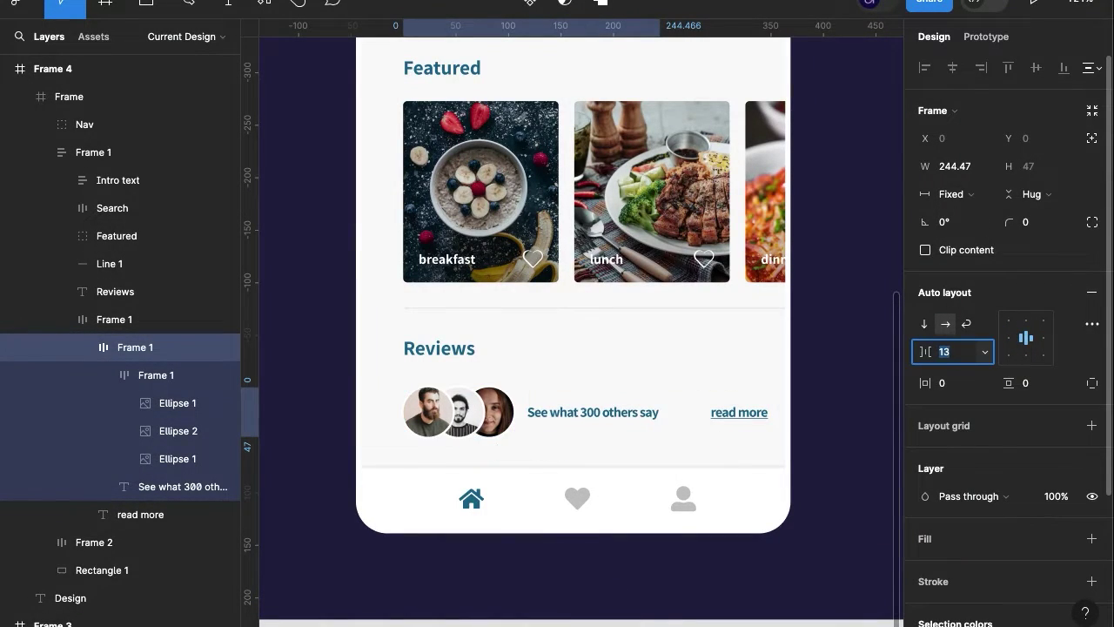
click(1010, 338)
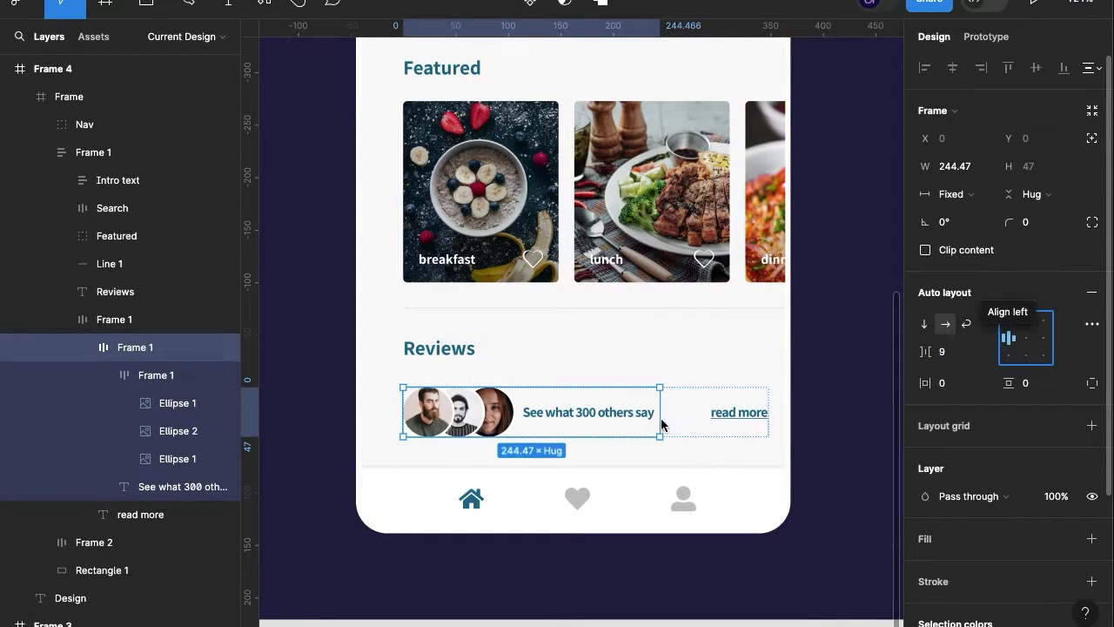
click(735, 417)
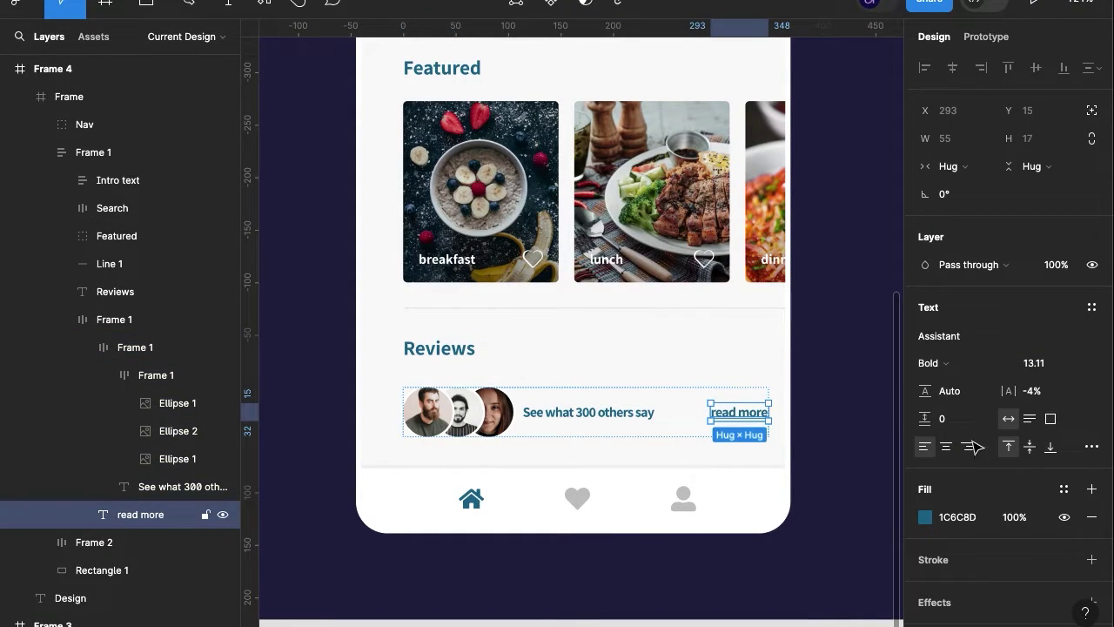
Set the 'read more' font size to 12.11.
click(1035, 363)
key(Down)
key(Down)
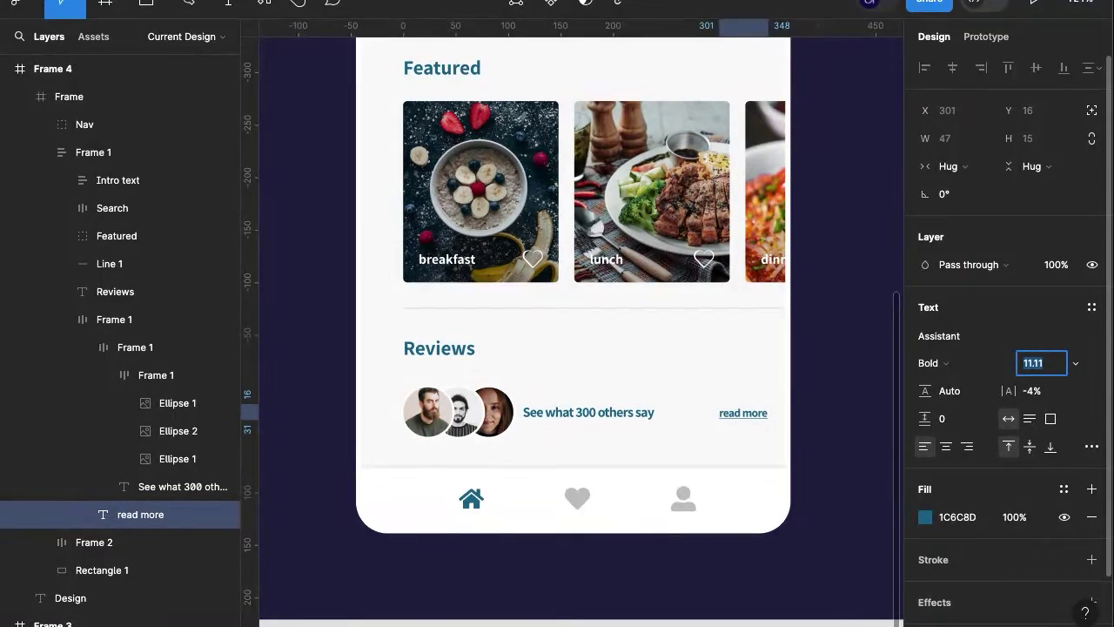
key(Up)
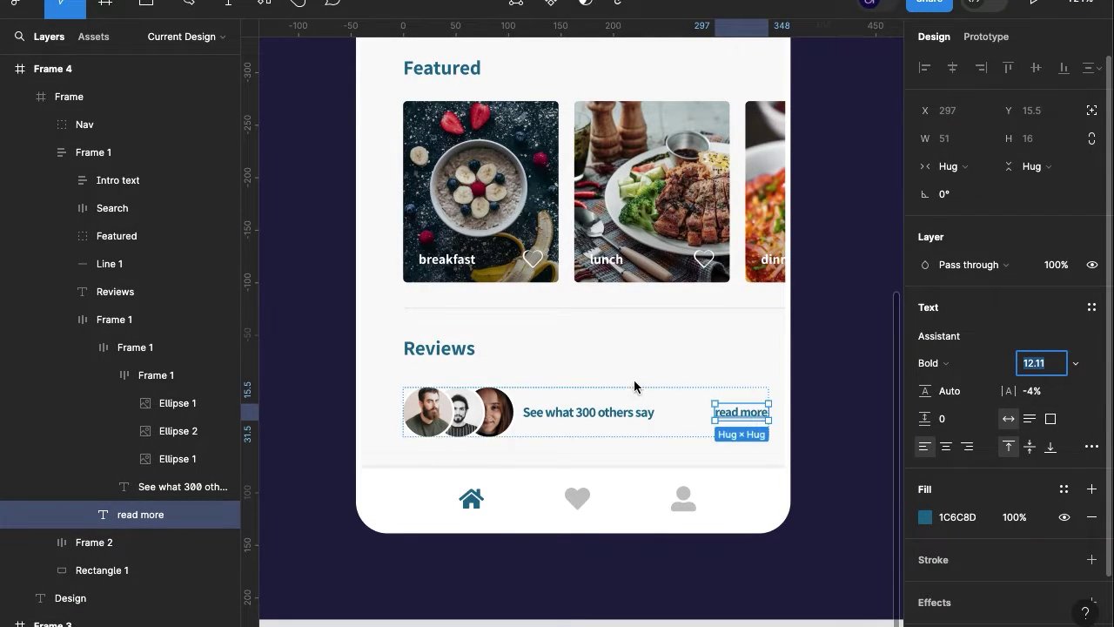
Set the 'See what 300 others say' caption font size to 14.11.
click(605, 421)
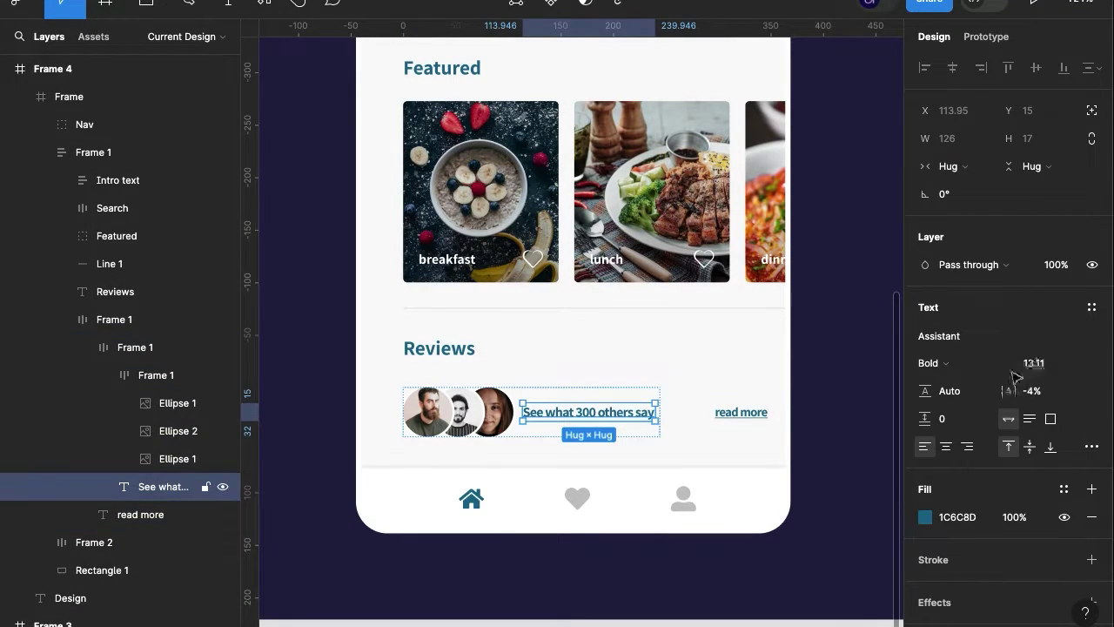
click(1036, 363)
key(Up)
key(Up)
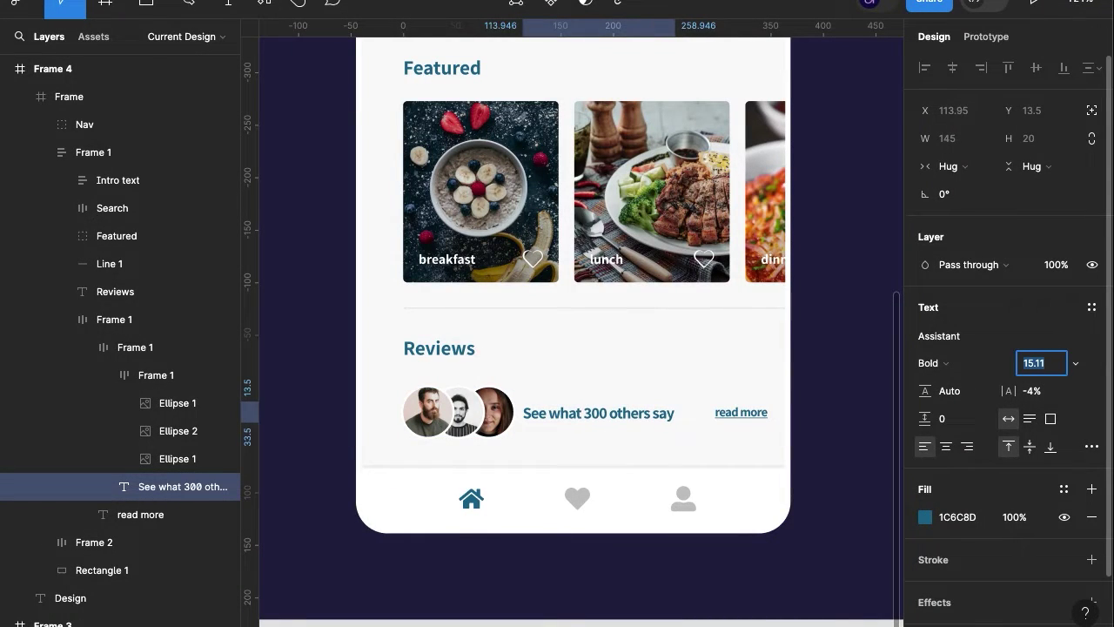
key(Down)
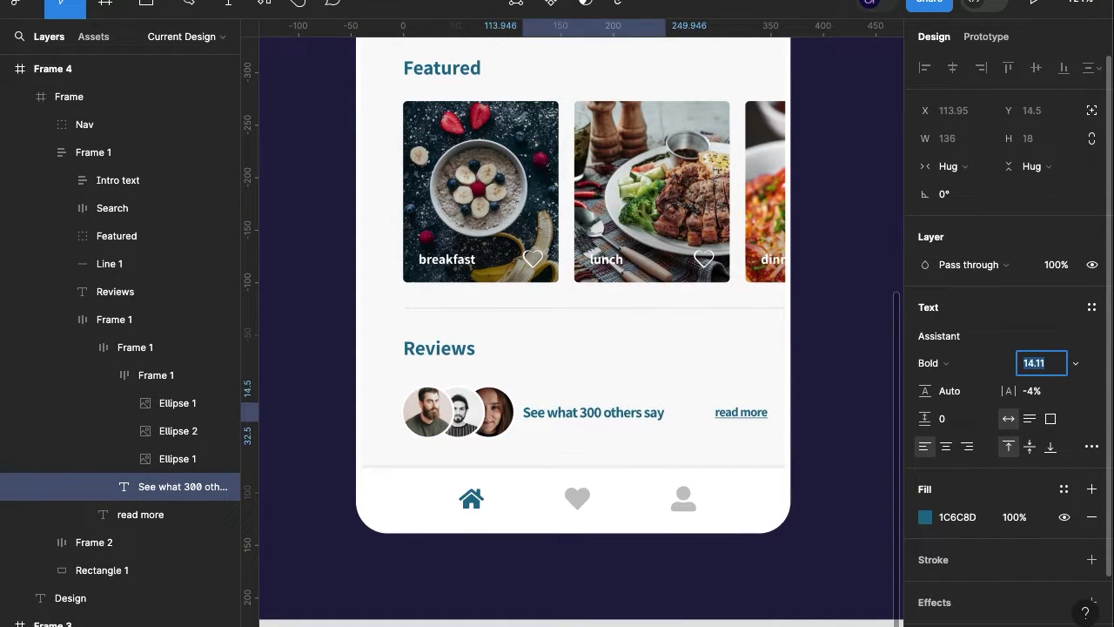
click(807, 466)
click(580, 406)
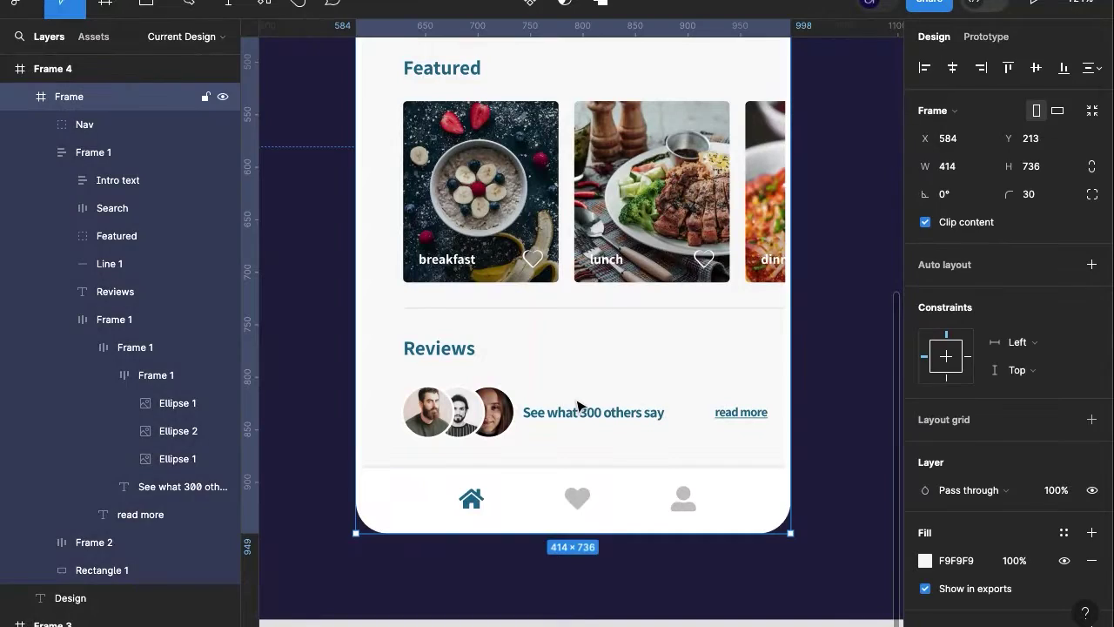
double_click(579, 406)
Group the Reviews heading with its row and add auto layout.
click(548, 415)
shift+click(449, 350)
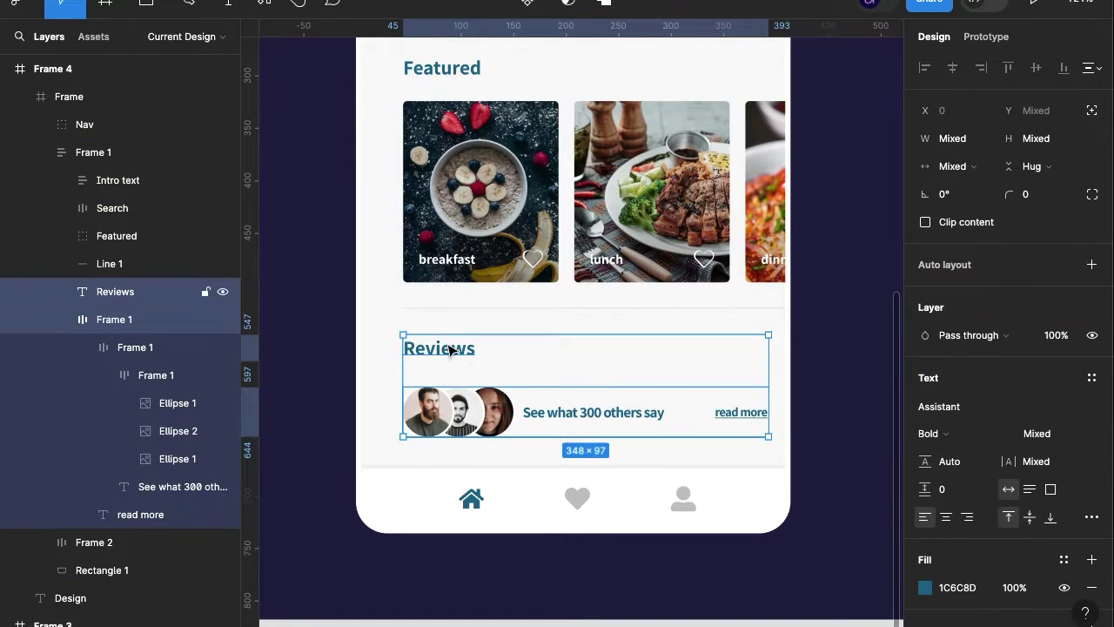
key(ctrl+g)
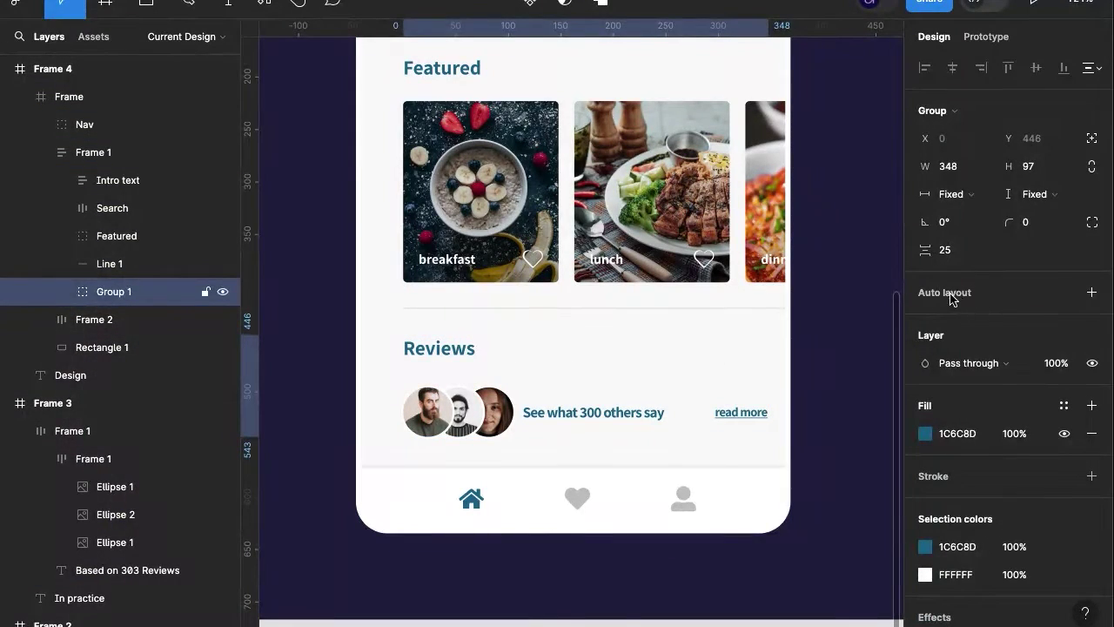
key(shift+a)
Set the vertical gap between the heading and the avatar row to 14.
click(956, 351)
text(15)
key(Return)
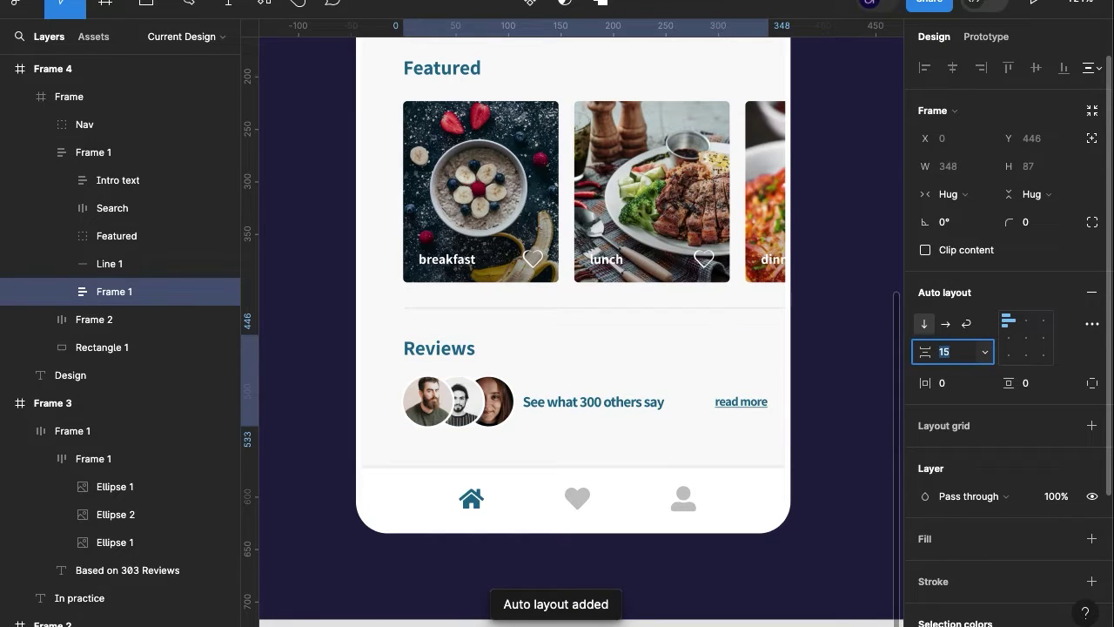
key(Down)
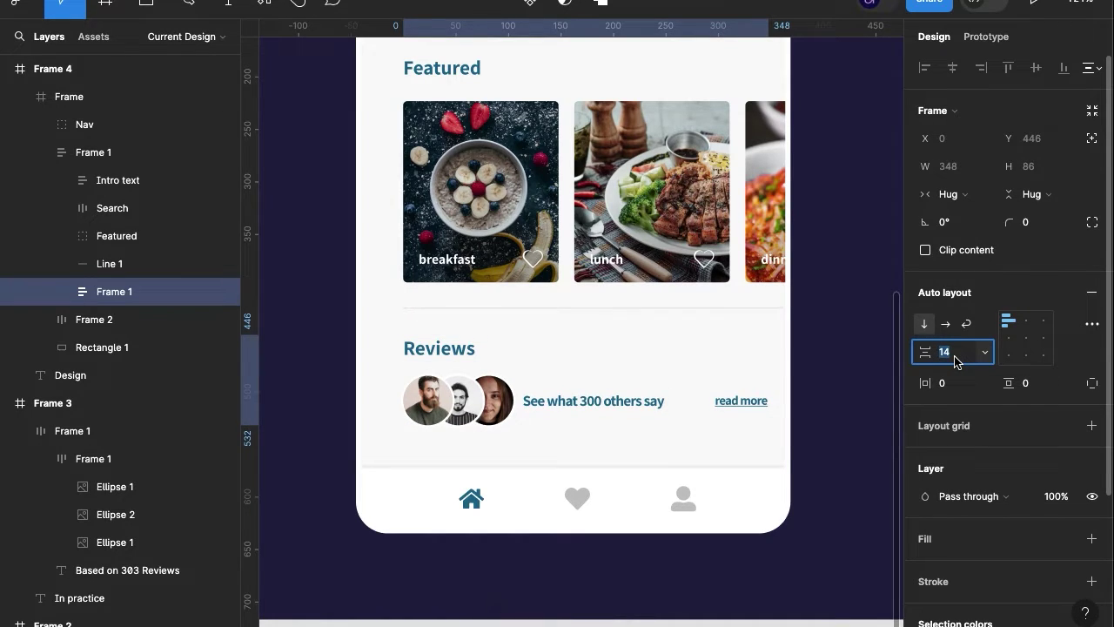
click(813, 448)
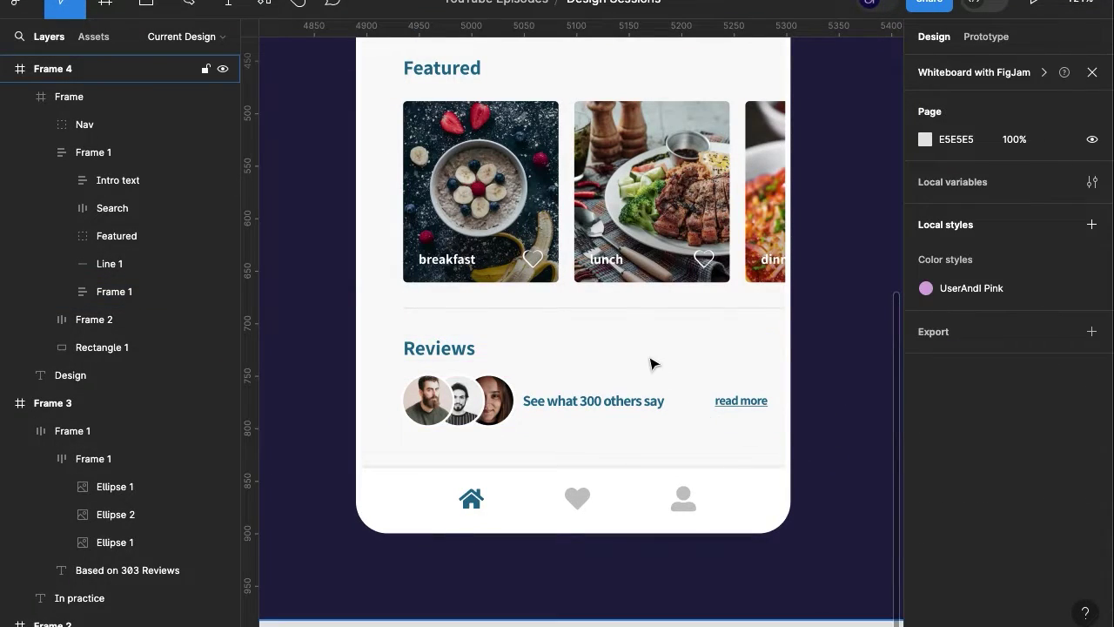
scroll(653, 364, down, 1)
Delete the 'read more' link beside the 'See what 300 others say' caption.
scroll(653, 364, down, 3)
scroll(654, 365, up, 3)
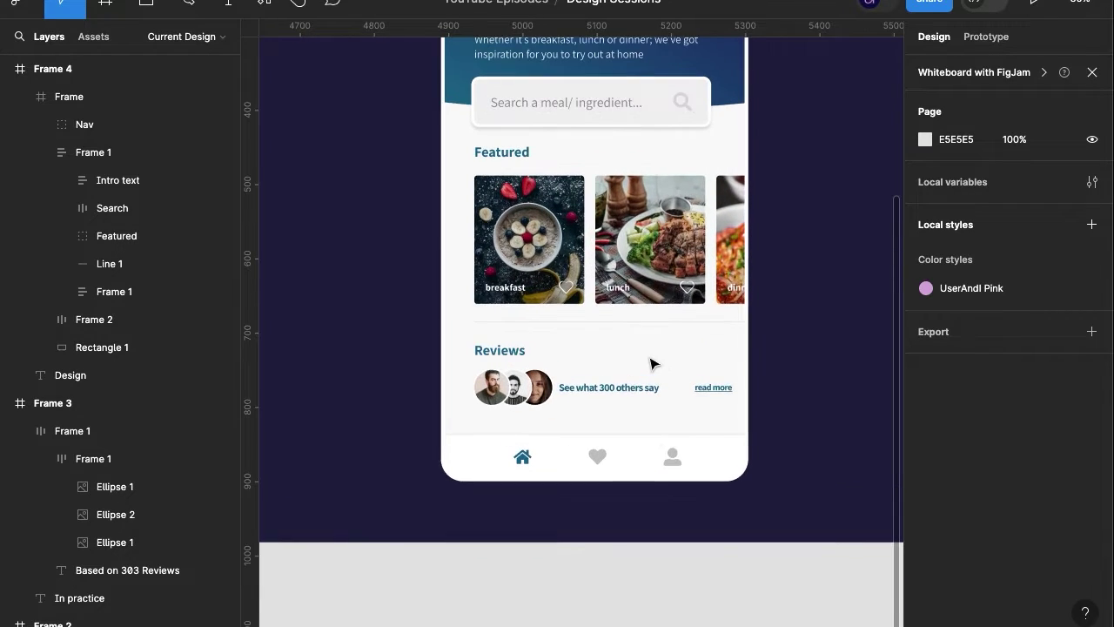
drag(649, 346, 612, 457)
click(601, 503)
click(699, 505)
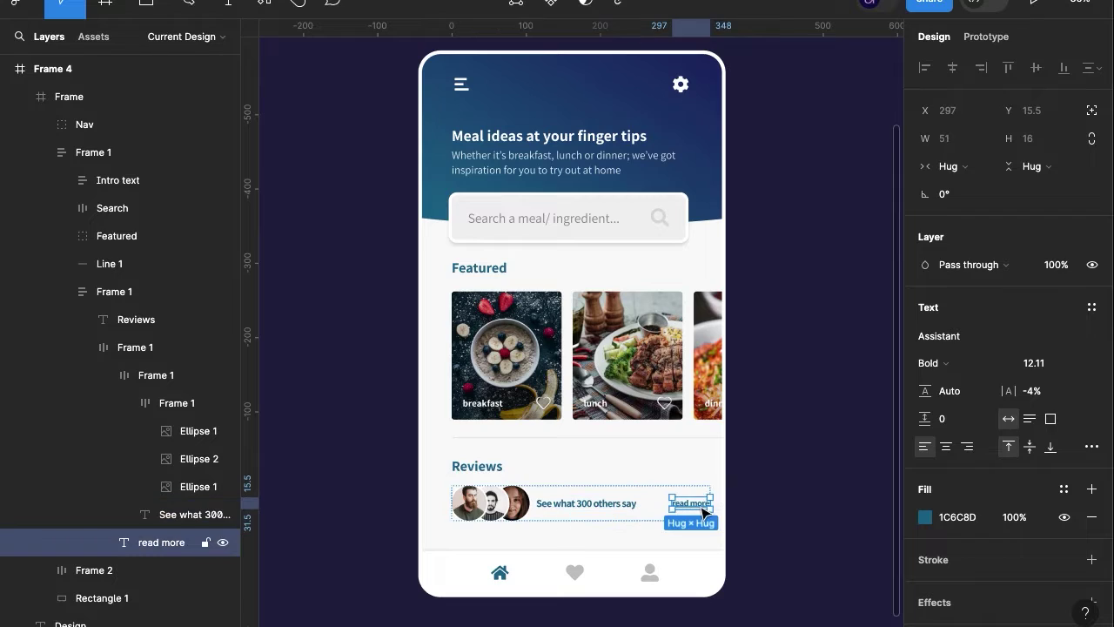
key(Delete)
Set the avatar-and-caption row's auto layout alignment to left-center.
click(613, 508)
click(614, 510)
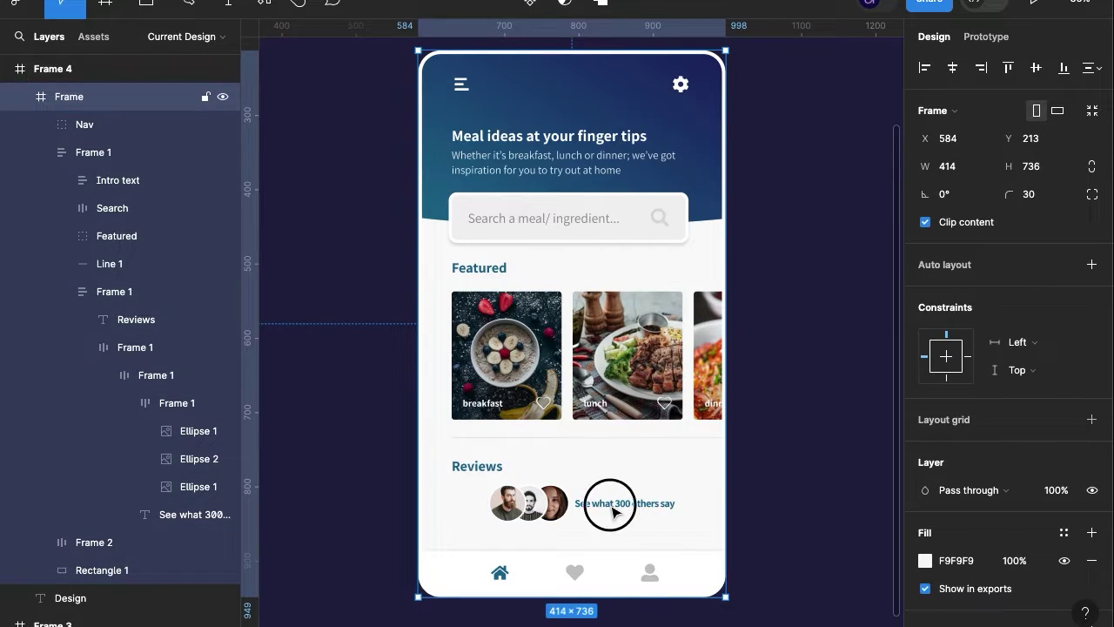
click(614, 510)
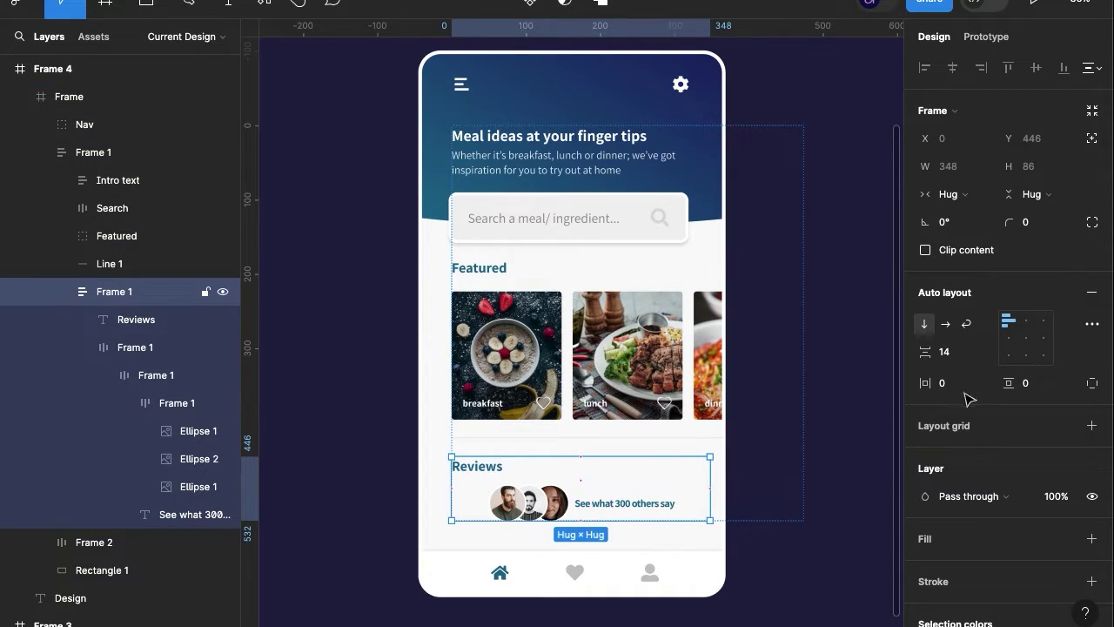
click(603, 508)
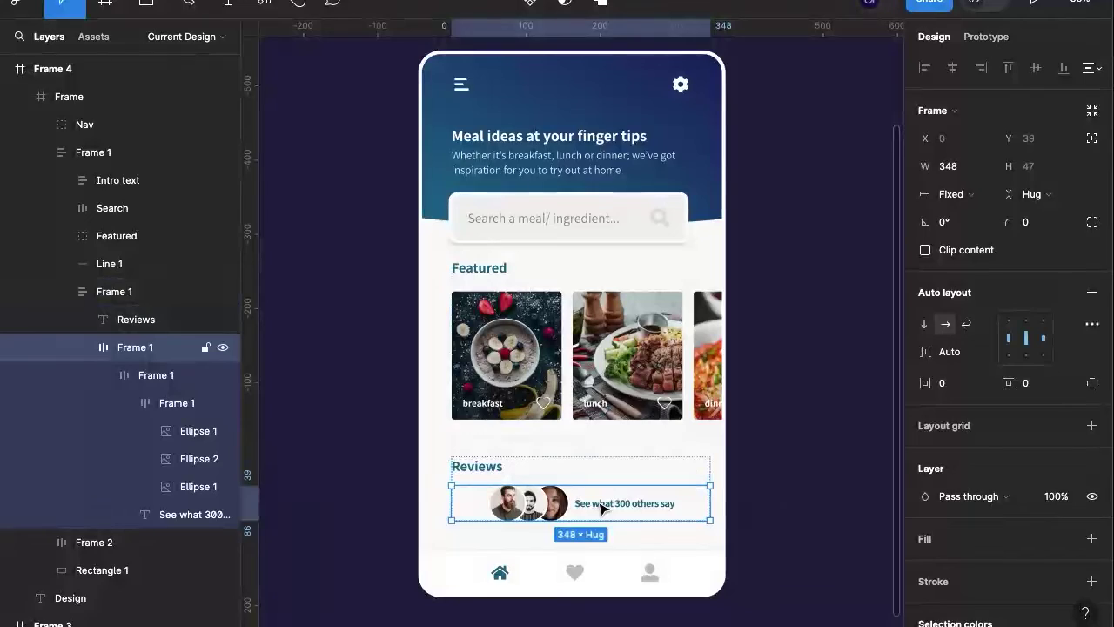
click(1011, 340)
Increase the 'See what 300 others say' caption's font size to 18.11.
click(596, 510)
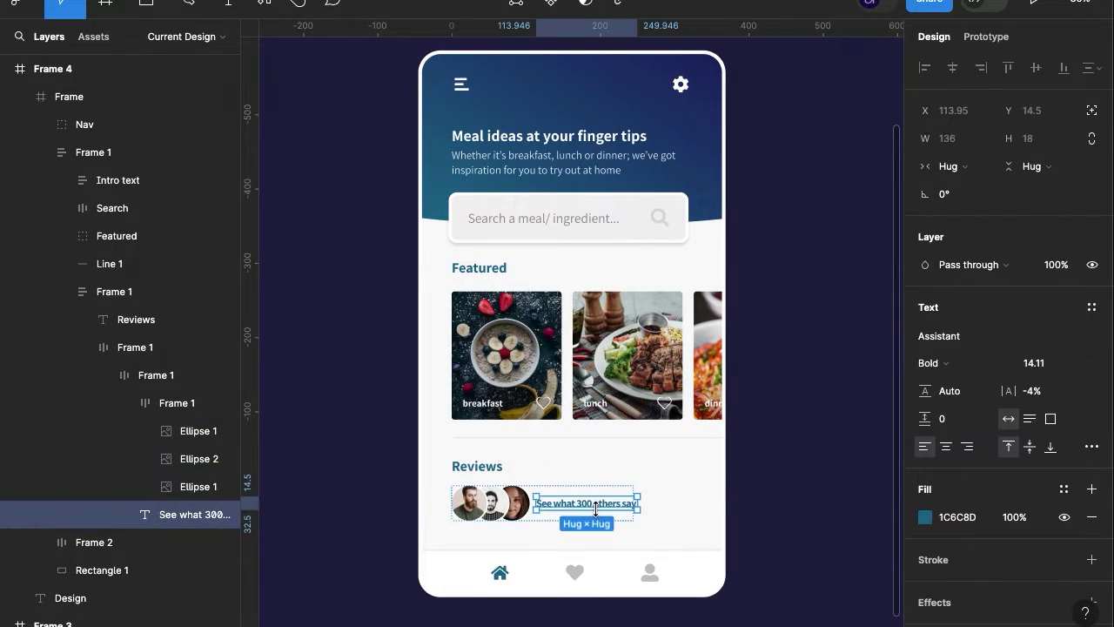
click(1040, 363)
key(Up)
key(Up)
key(Up)
key(Up)
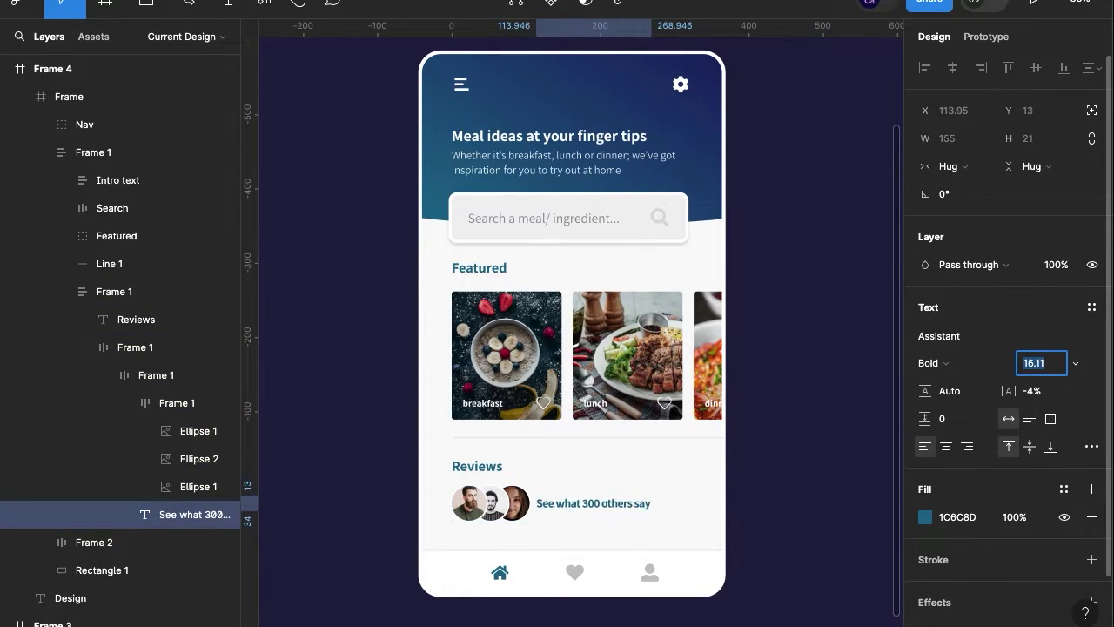
key(Return)
click(545, 519)
click(523, 520)
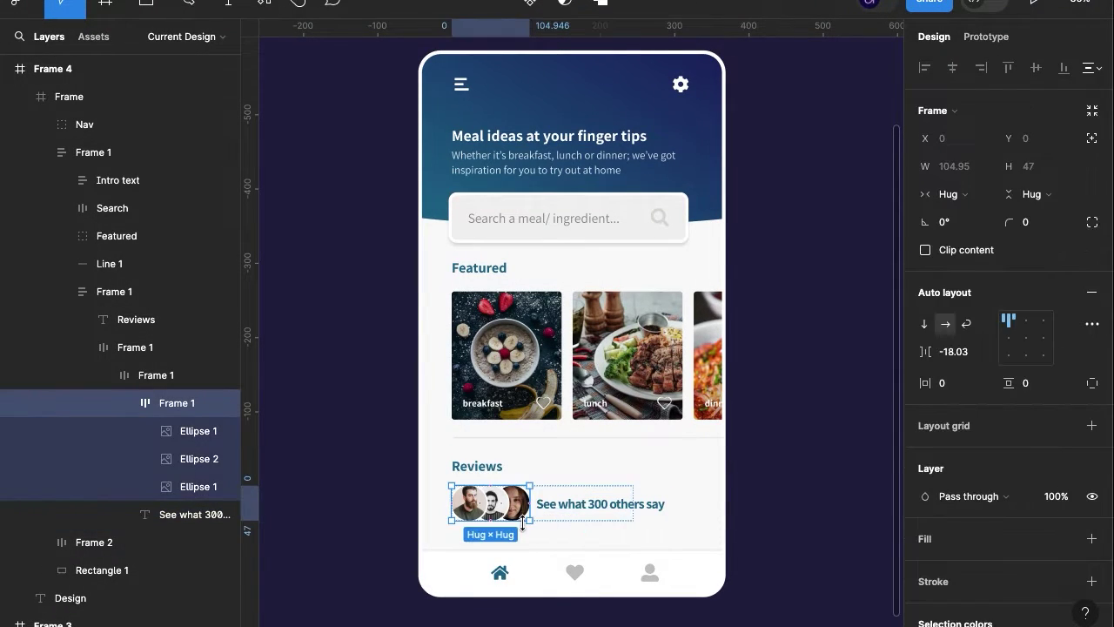
click(146, 348)
Remove the extra frame wrapping the avatars and set a 20 gap before the text.
drag(933, 346, 917, 347)
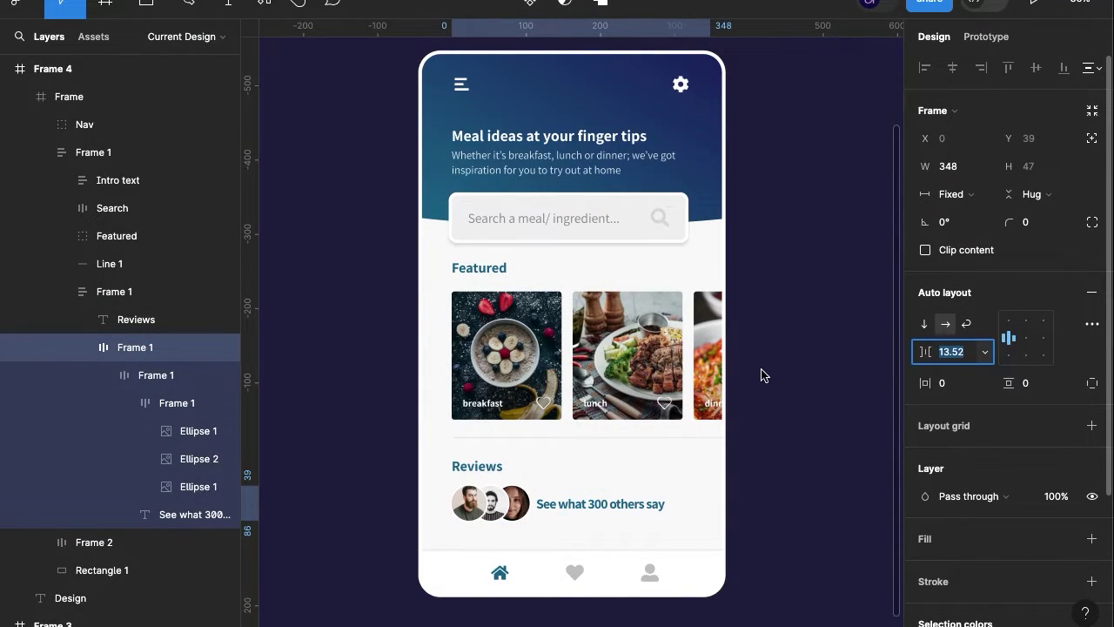
key(ctrl+z)
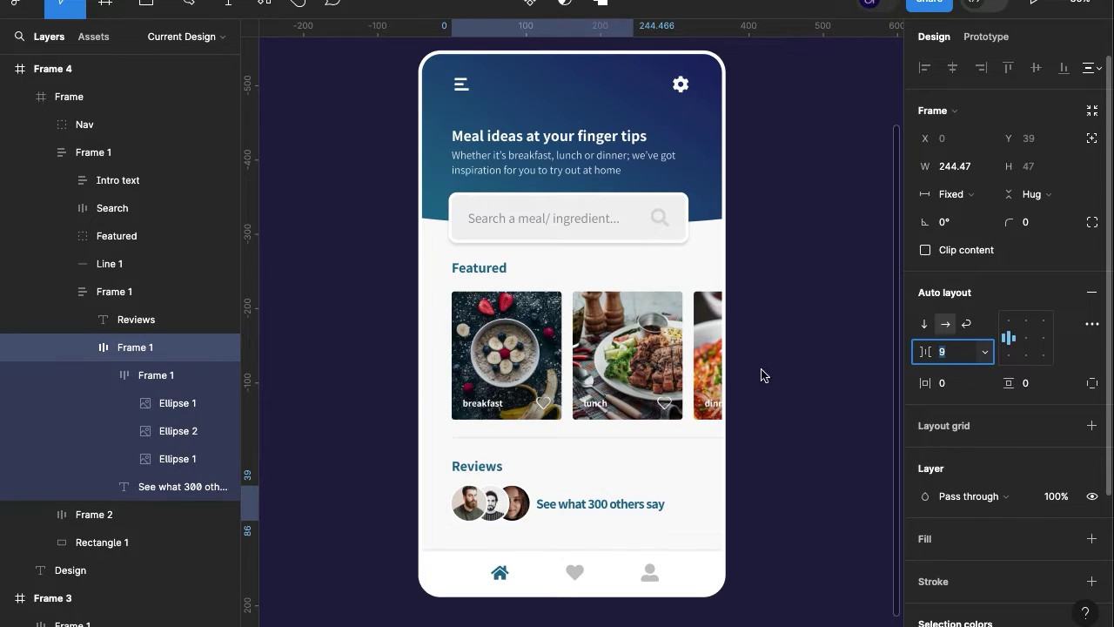
key(Up)
key(Up)
key(Up)
key(Up)
key(Up)
key(Up)
key(Up)
key(Up)
key(Up)
key(Up)
key(Up)
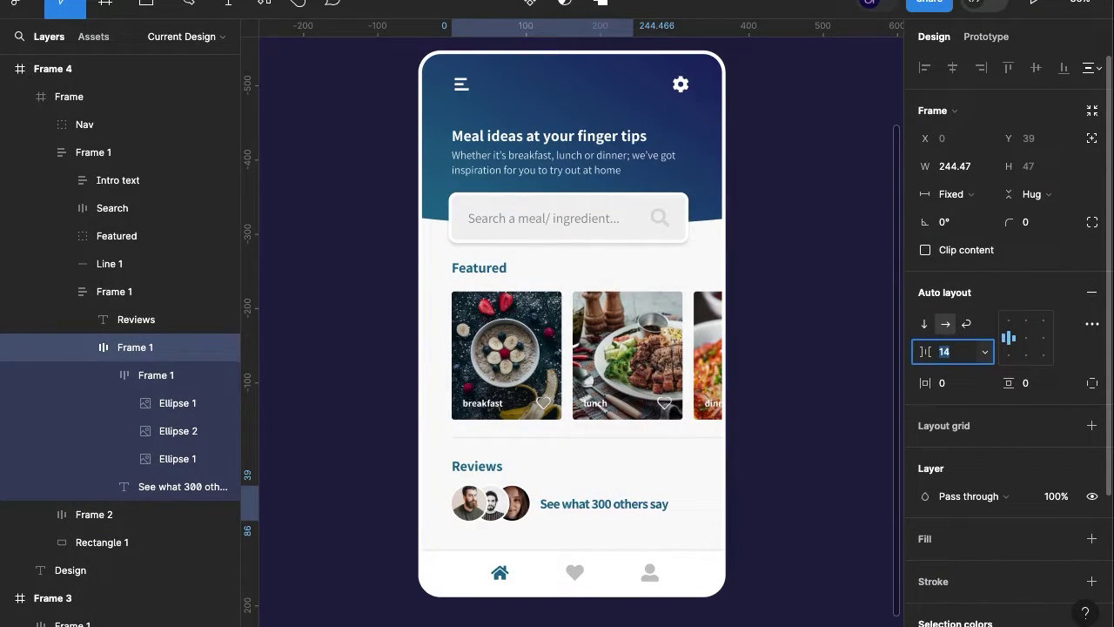
Switch the row's width from Fixed to Hug contents, now 298.95 wide.
click(949, 195)
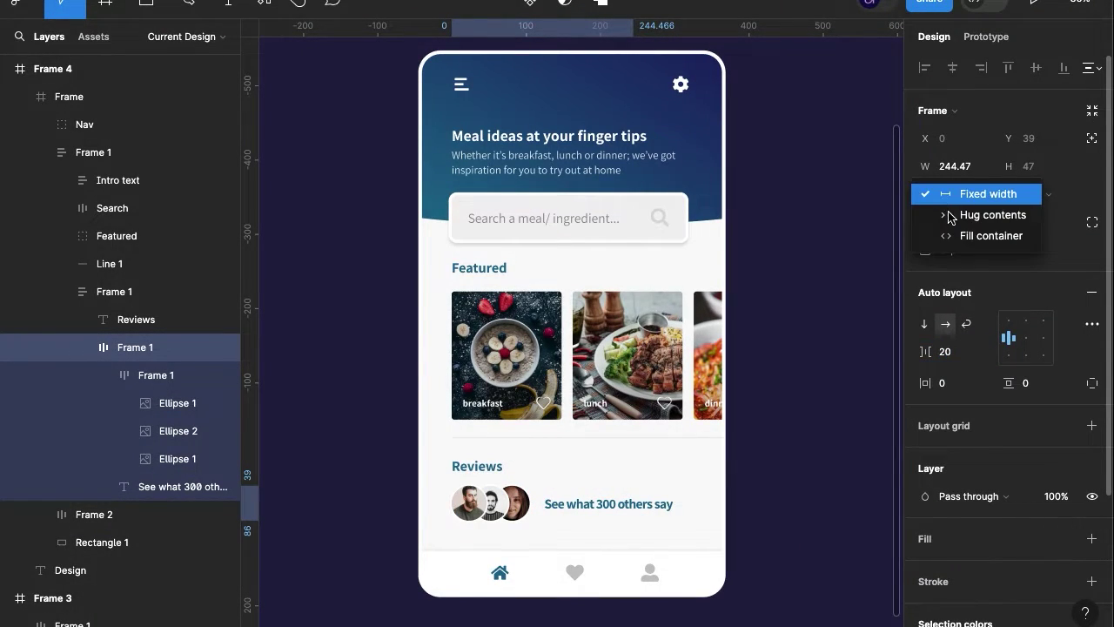
click(951, 216)
click(945, 352)
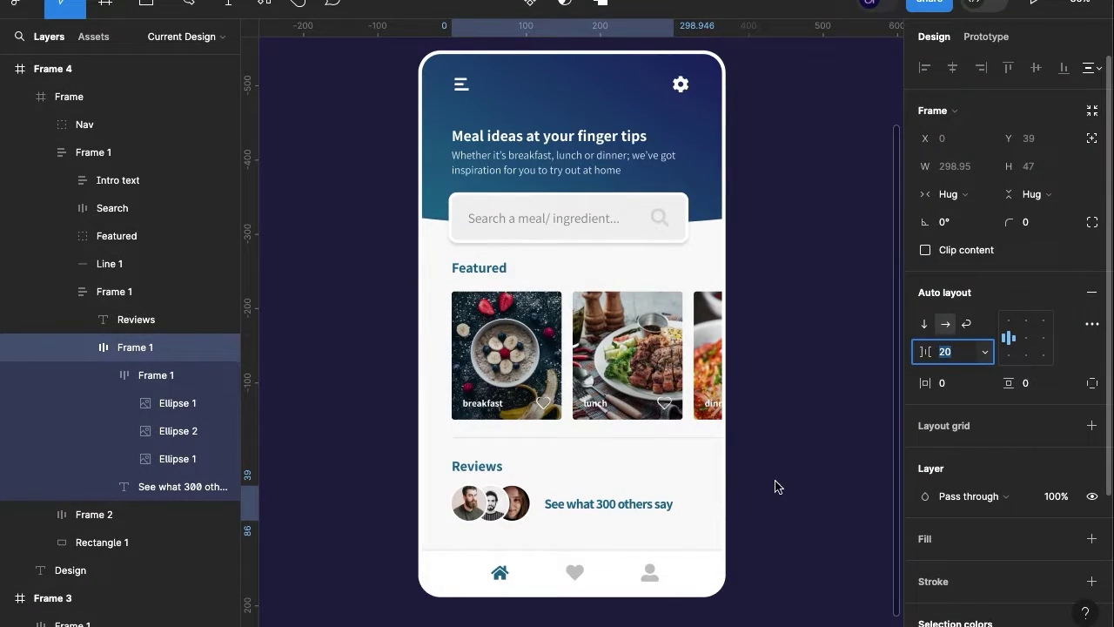
click(773, 494)
Replace the caption 'See what 300 others say' with 'Based on 300 reviews'.
double_click(609, 503)
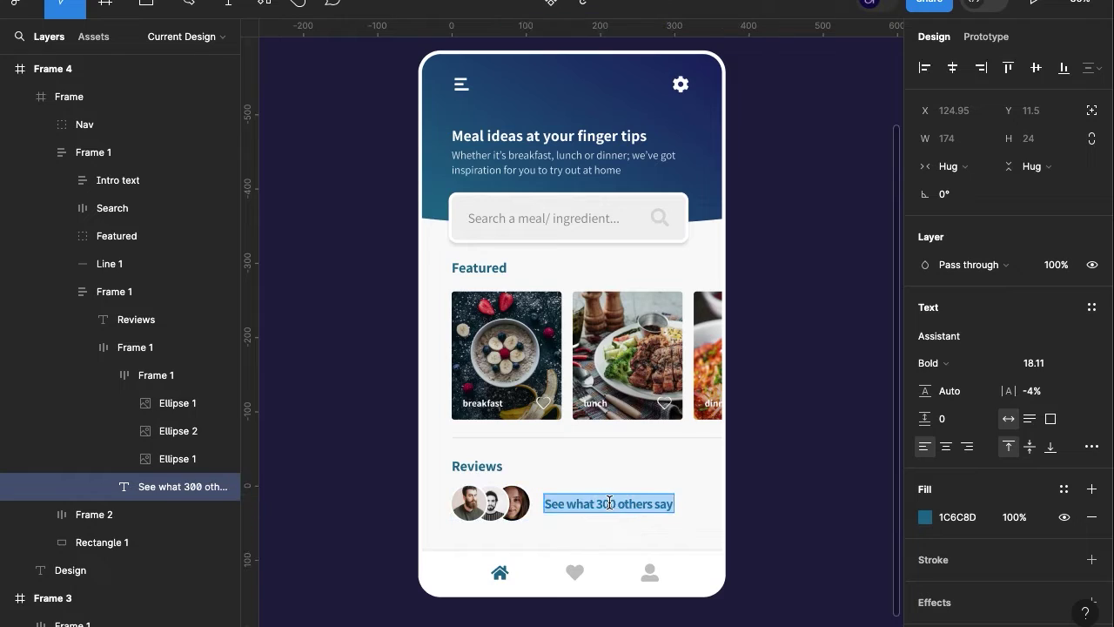
text(Based o)
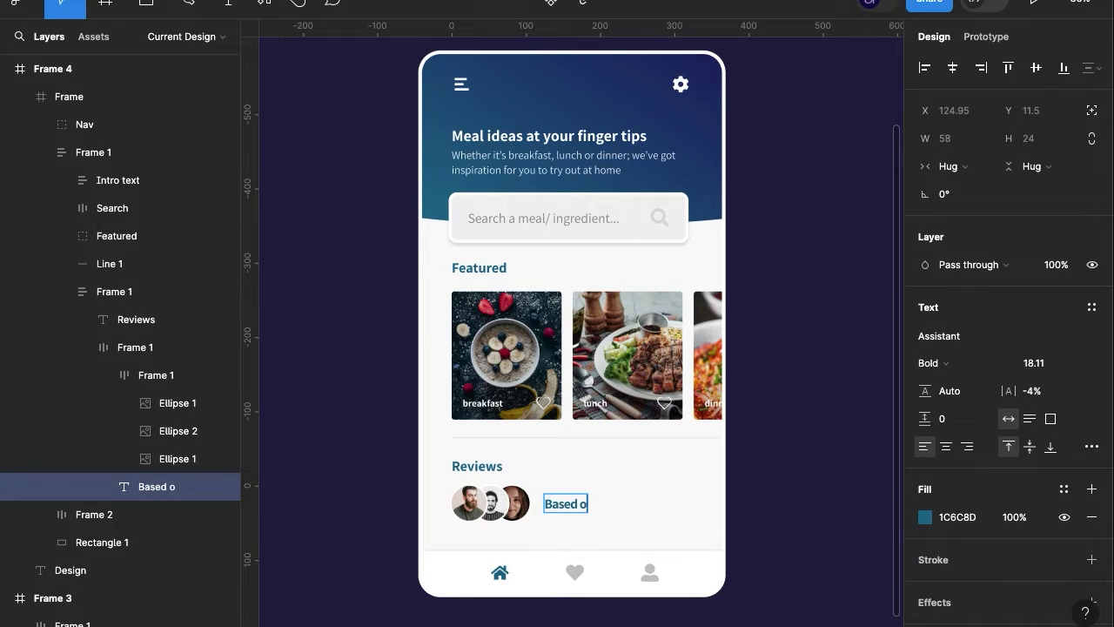
text(n 3003)
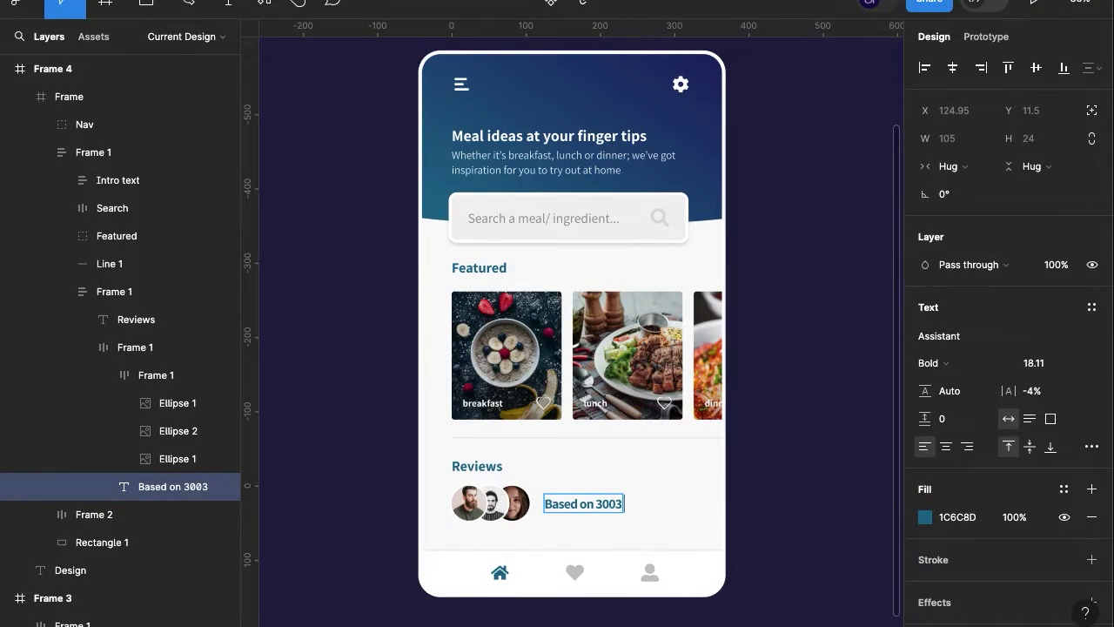
key(BackSpace)
text(re)
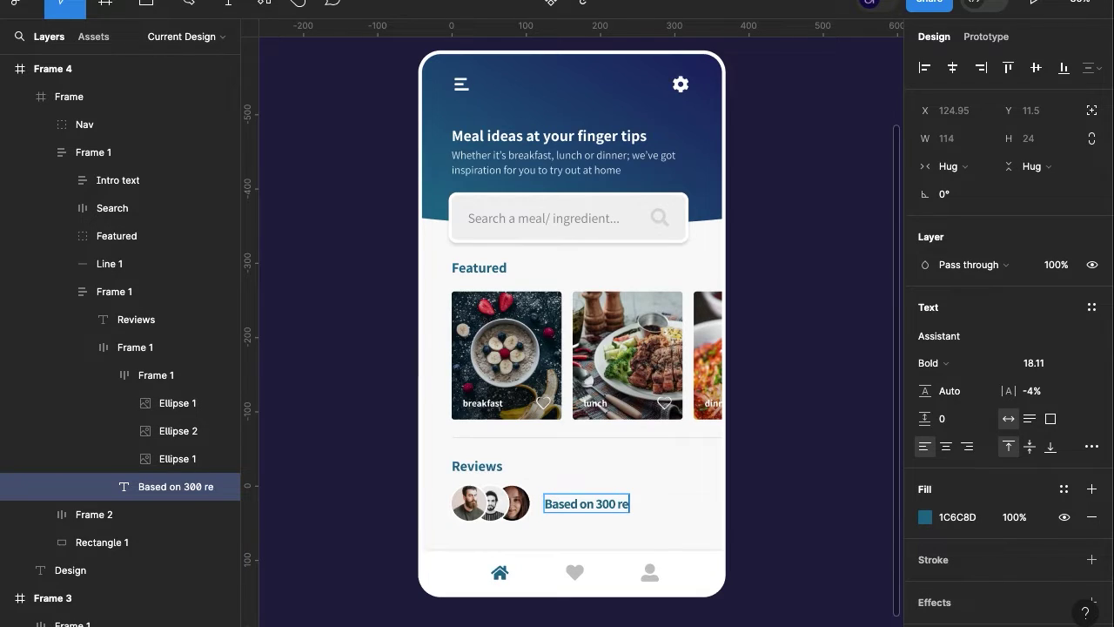
text(views)
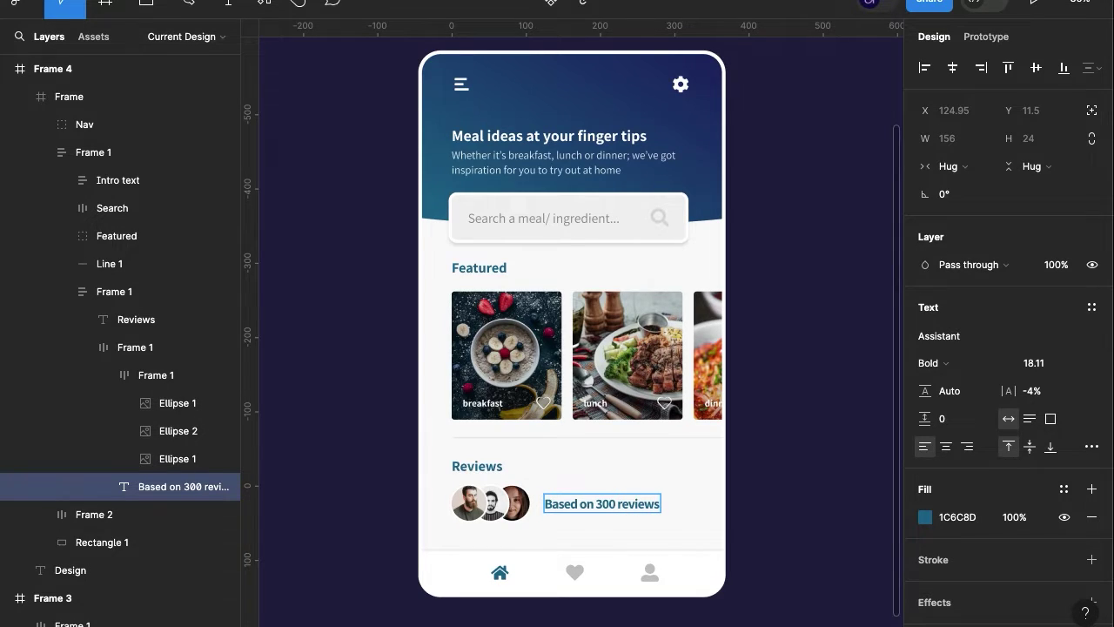
key(Escape)
click(834, 449)
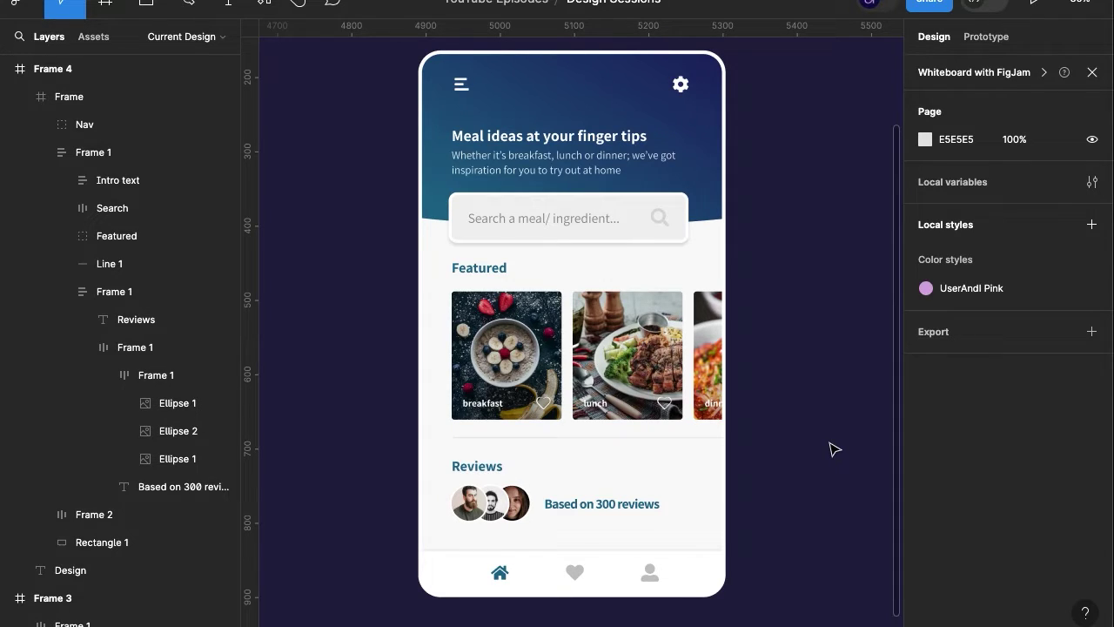
Set the avatar group's canvas stacking to Last on top in advanced auto layout settings.
click(597, 509)
click(486, 510)
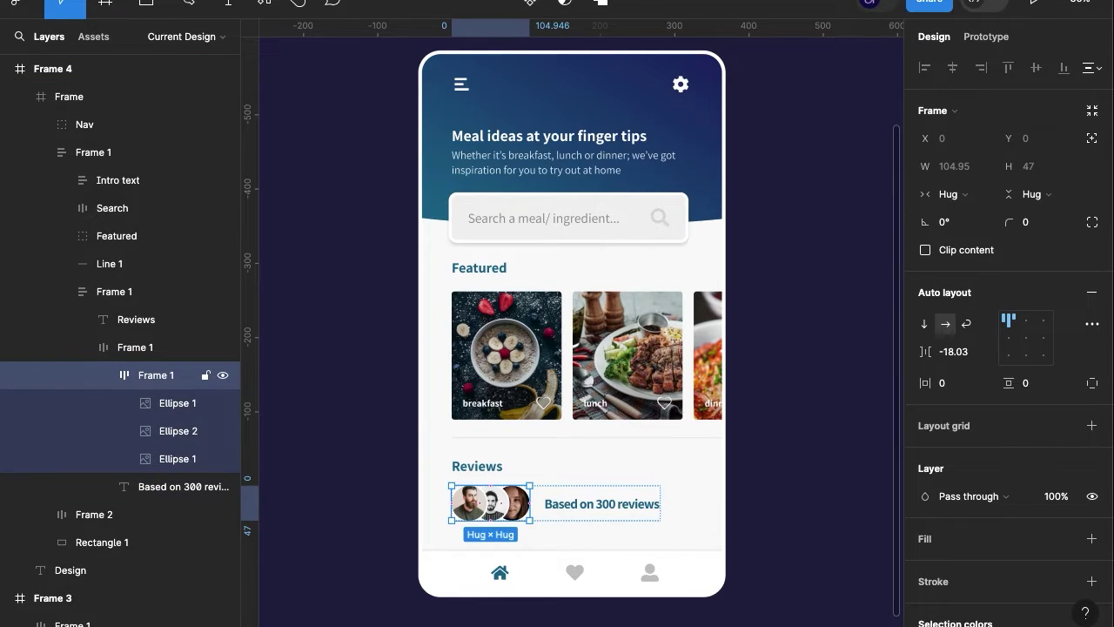
click(1092, 324)
click(867, 500)
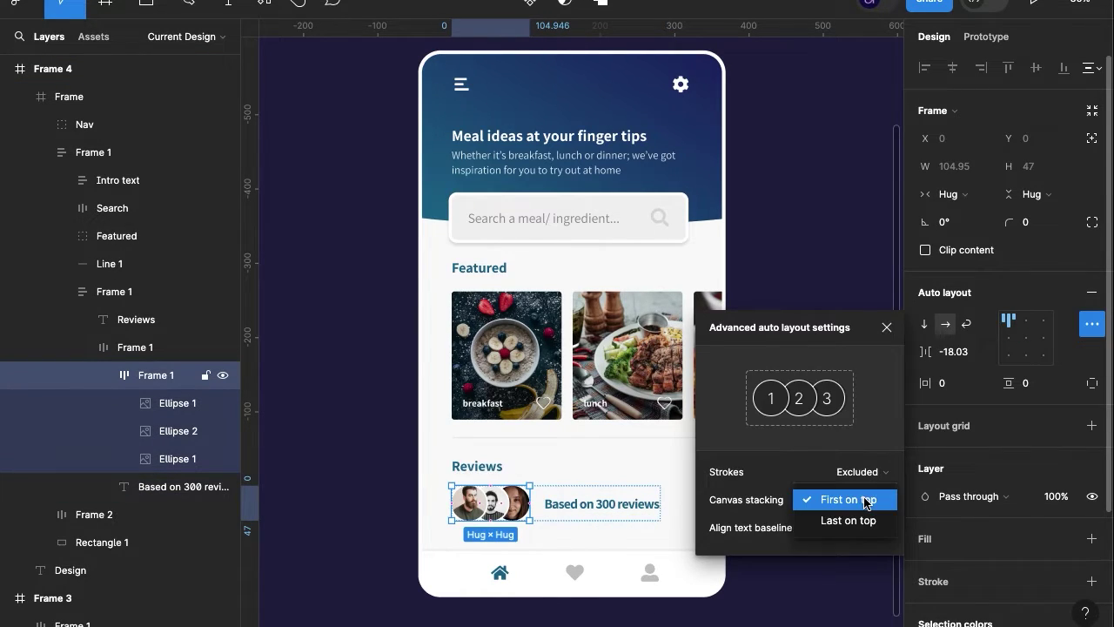
click(858, 520)
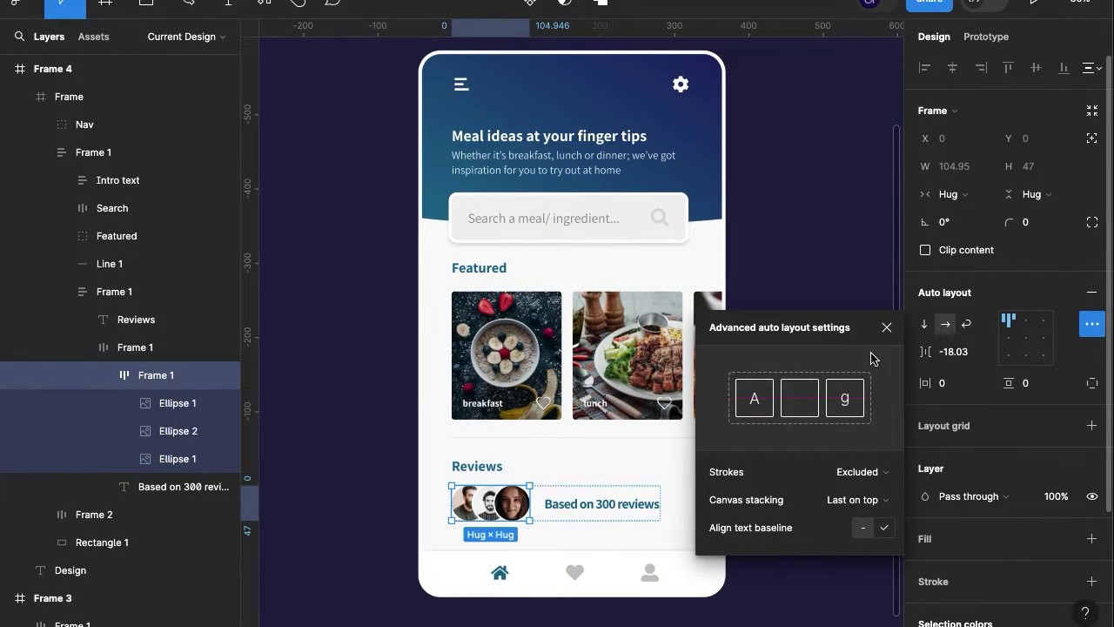